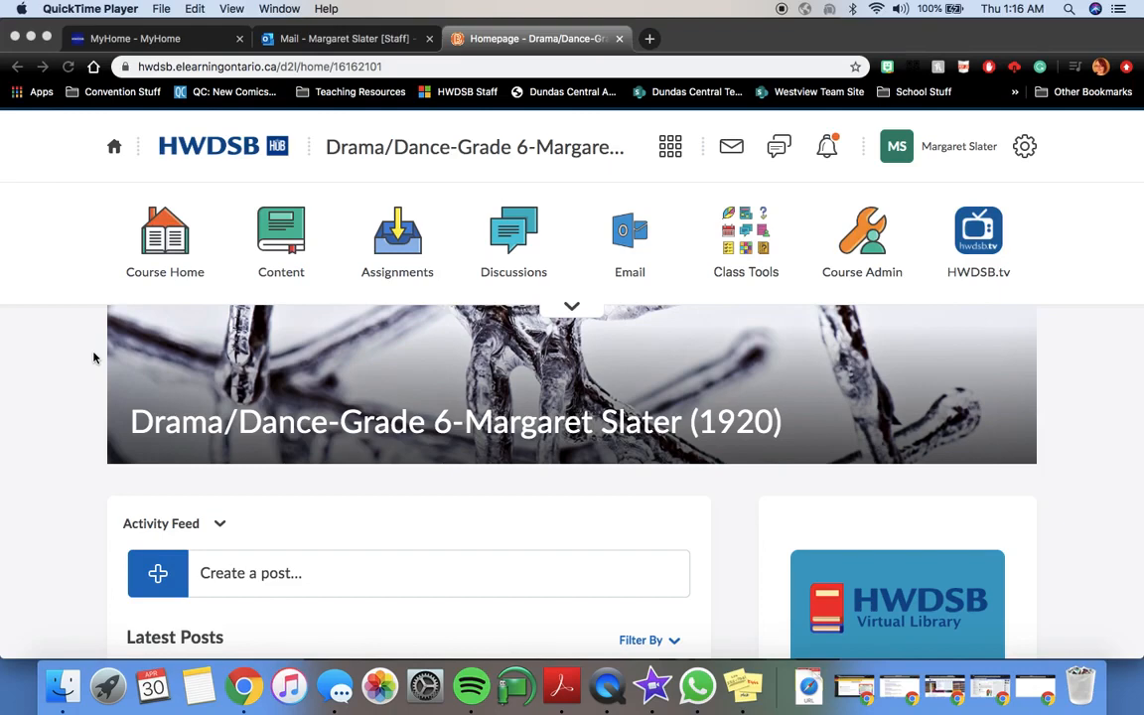
Browse the course's class tools and open Groups.
click(724, 237)
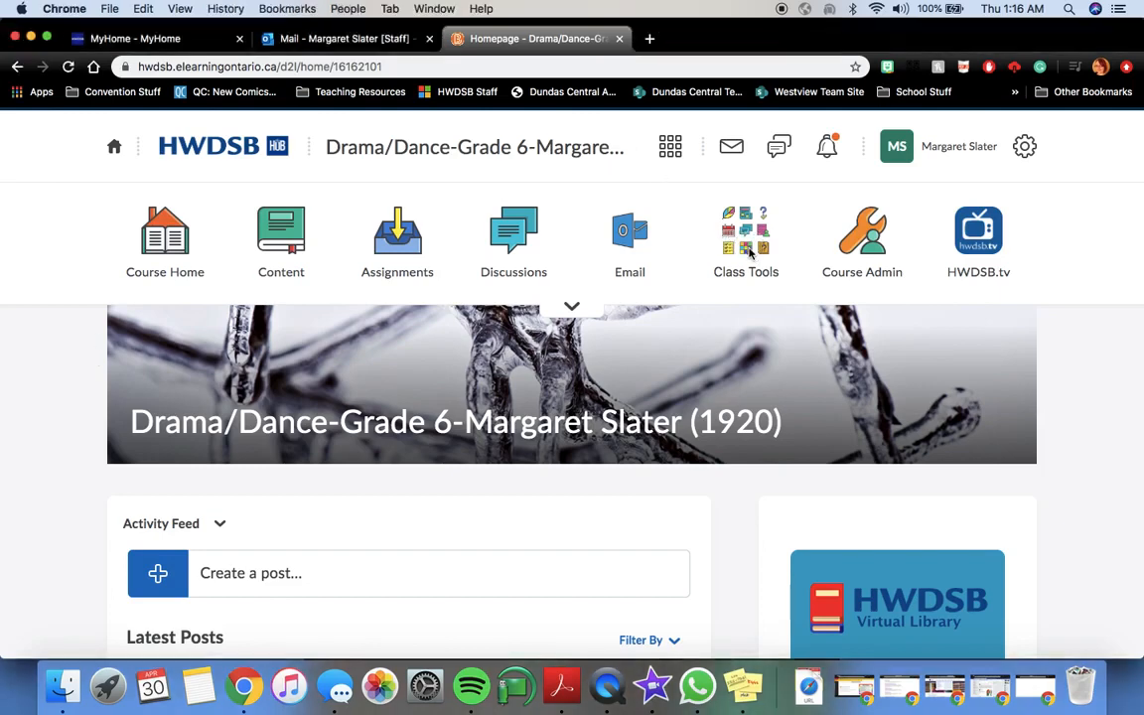
click(740, 234)
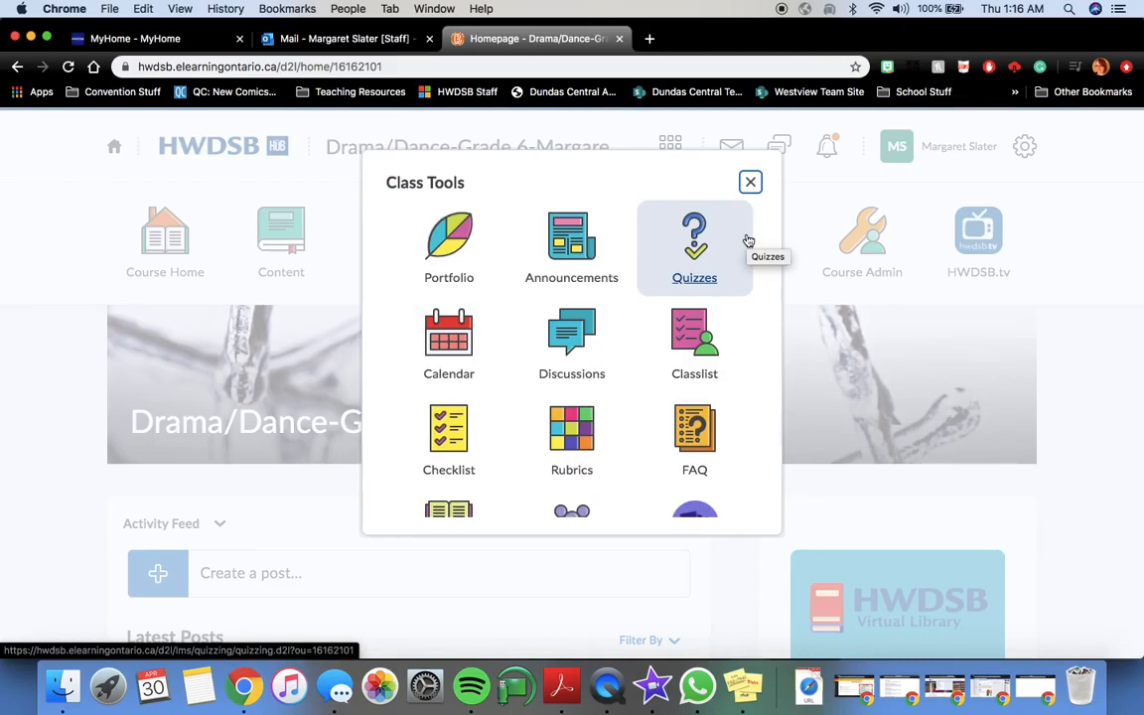
scroll(576, 347, down, 3)
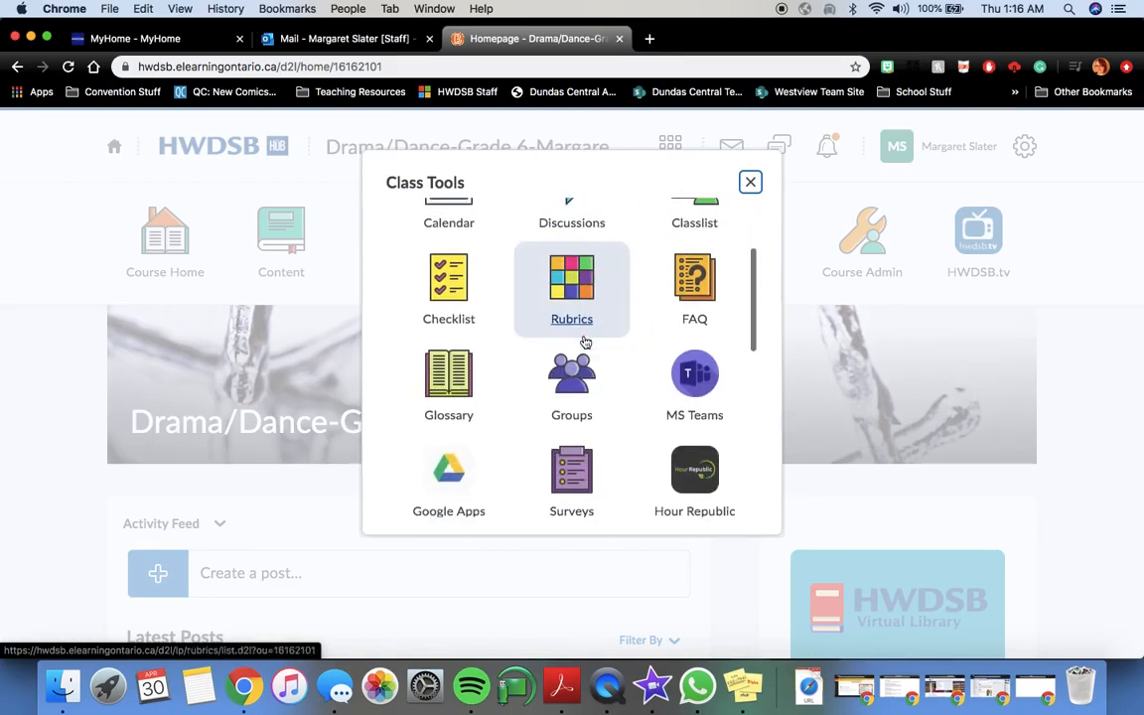
scroll(586, 341, down, 5)
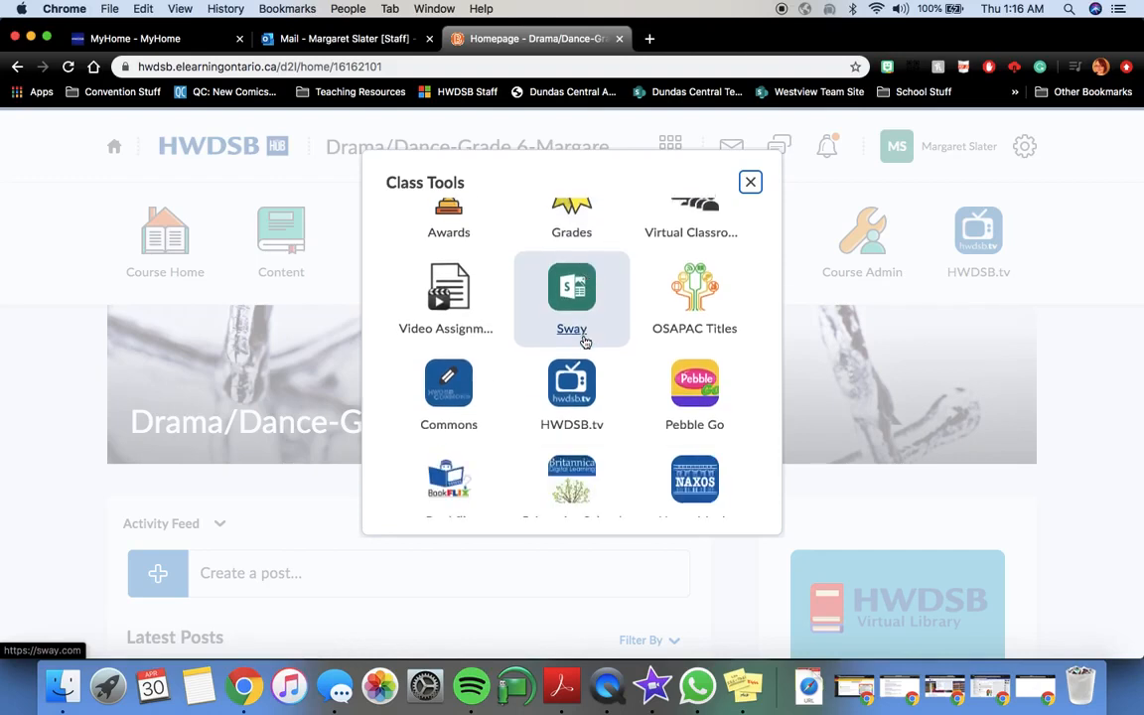
scroll(586, 341, up, 1)
scroll(585, 342, up, 5)
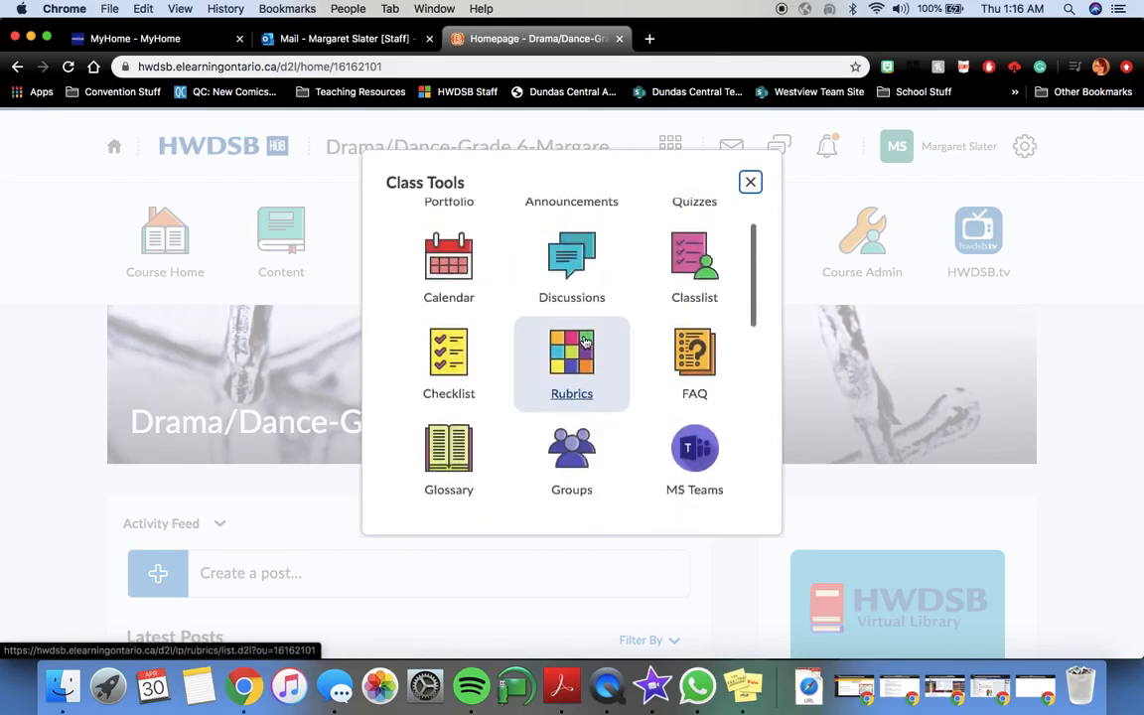
scroll(585, 342, up, 1)
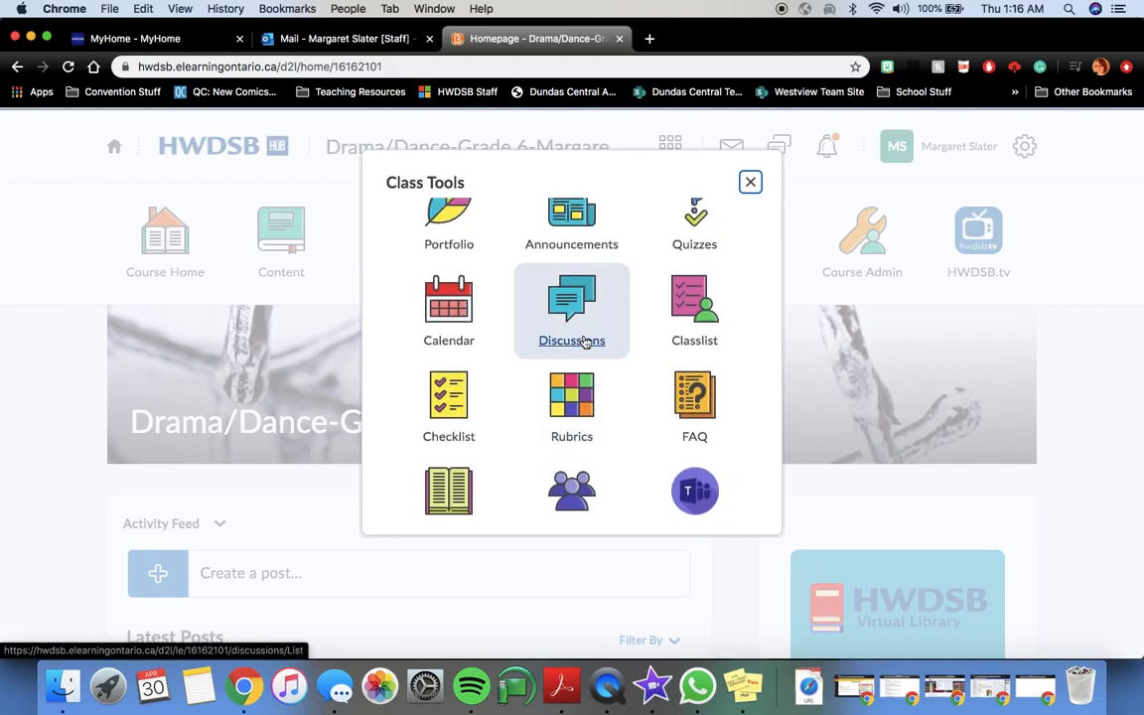
scroll(586, 341, up, 1)
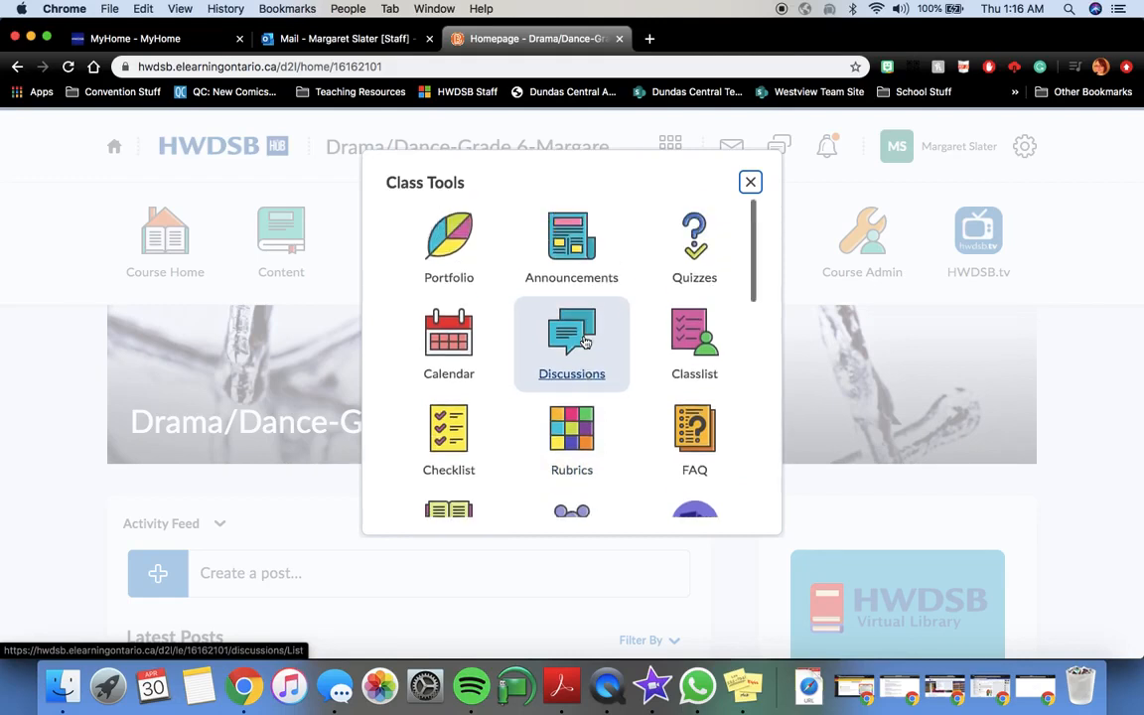
scroll(586, 342, down, 2)
click(581, 368)
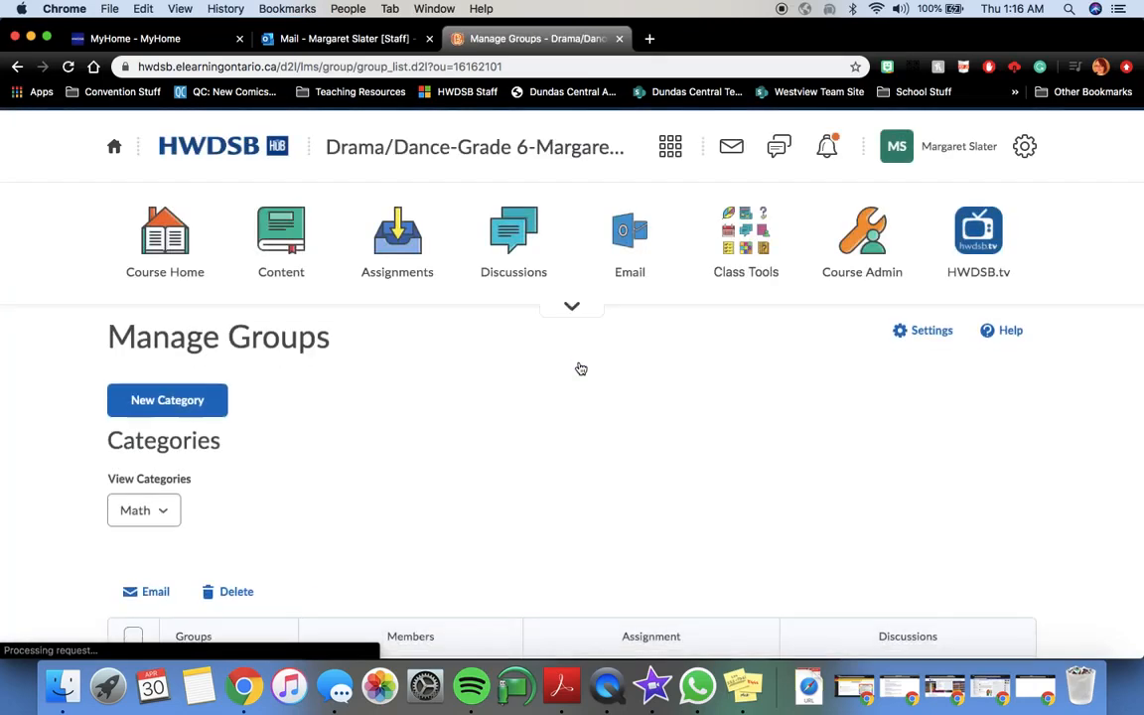
Start a new group category and name it Literature Circles, leaving its description empty.
scroll(581, 368, down, 5)
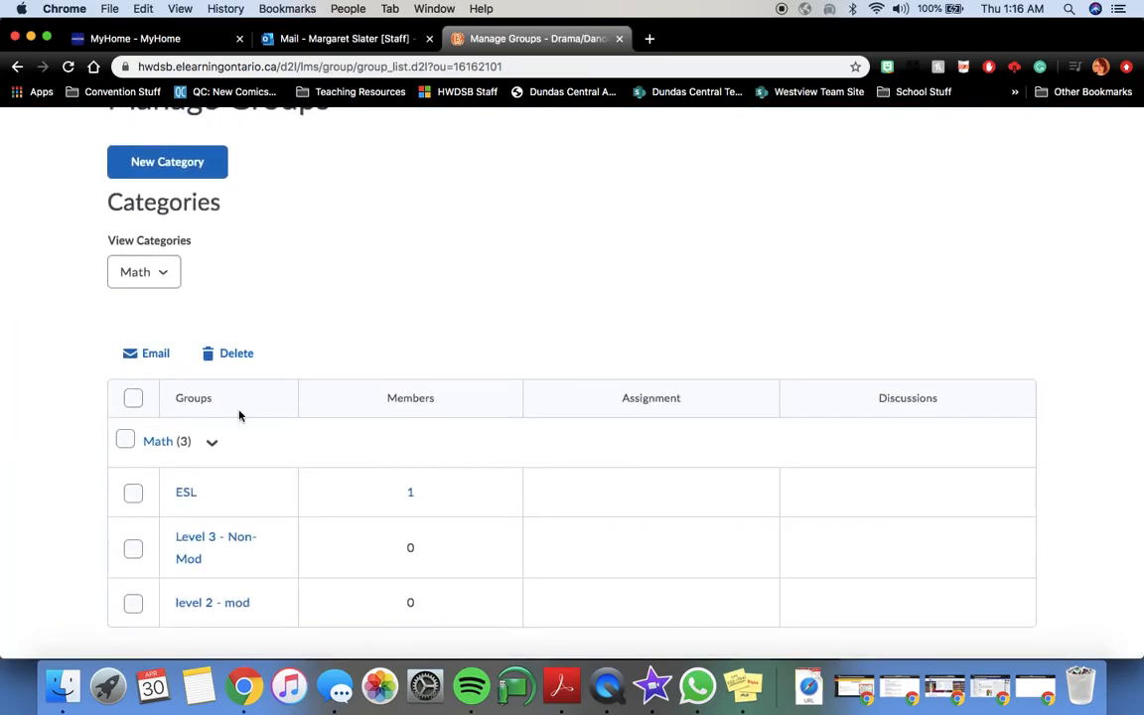
scroll(238, 415, up, 2)
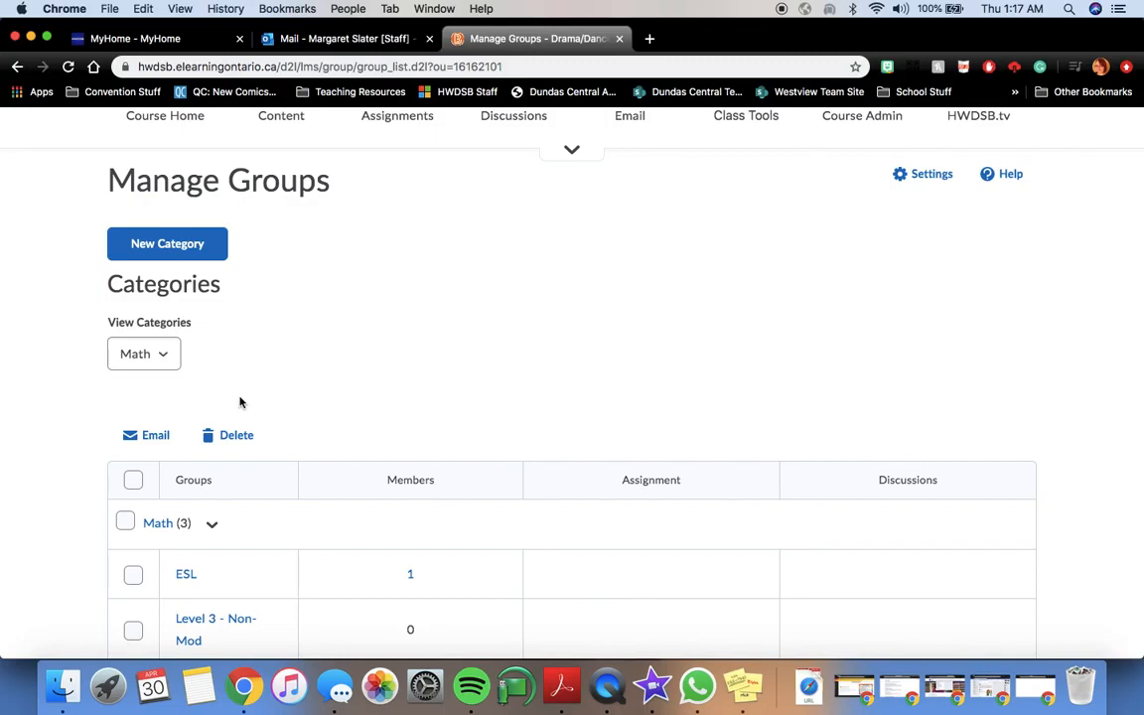
click(189, 245)
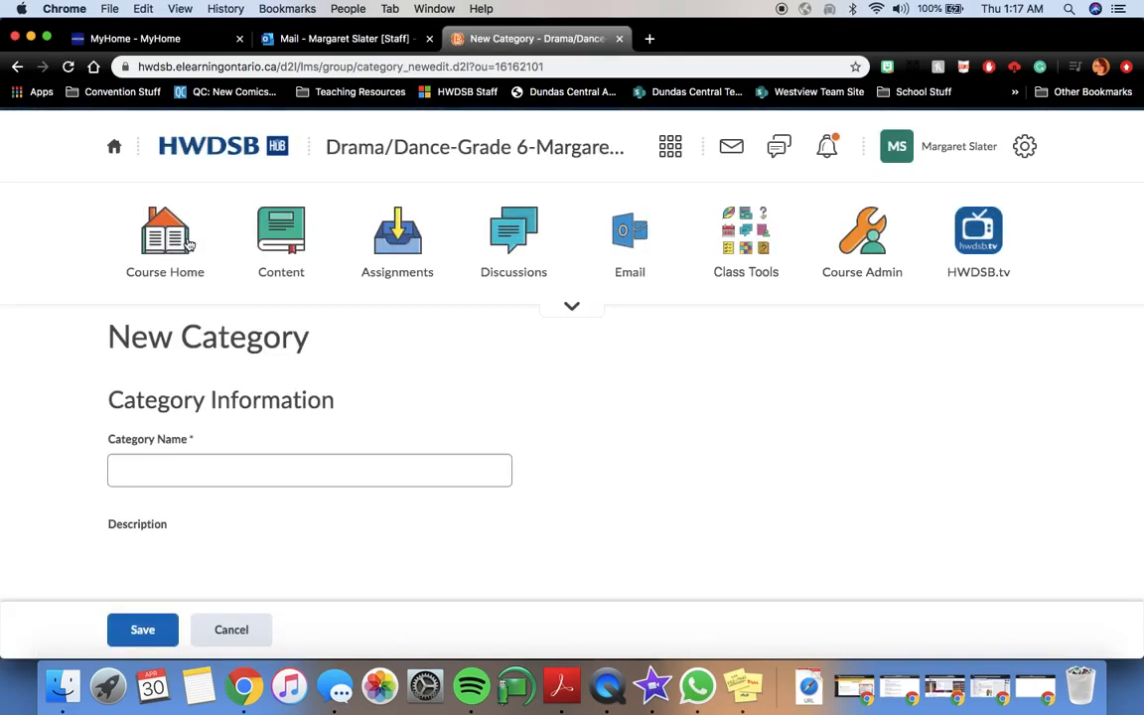
click(193, 471)
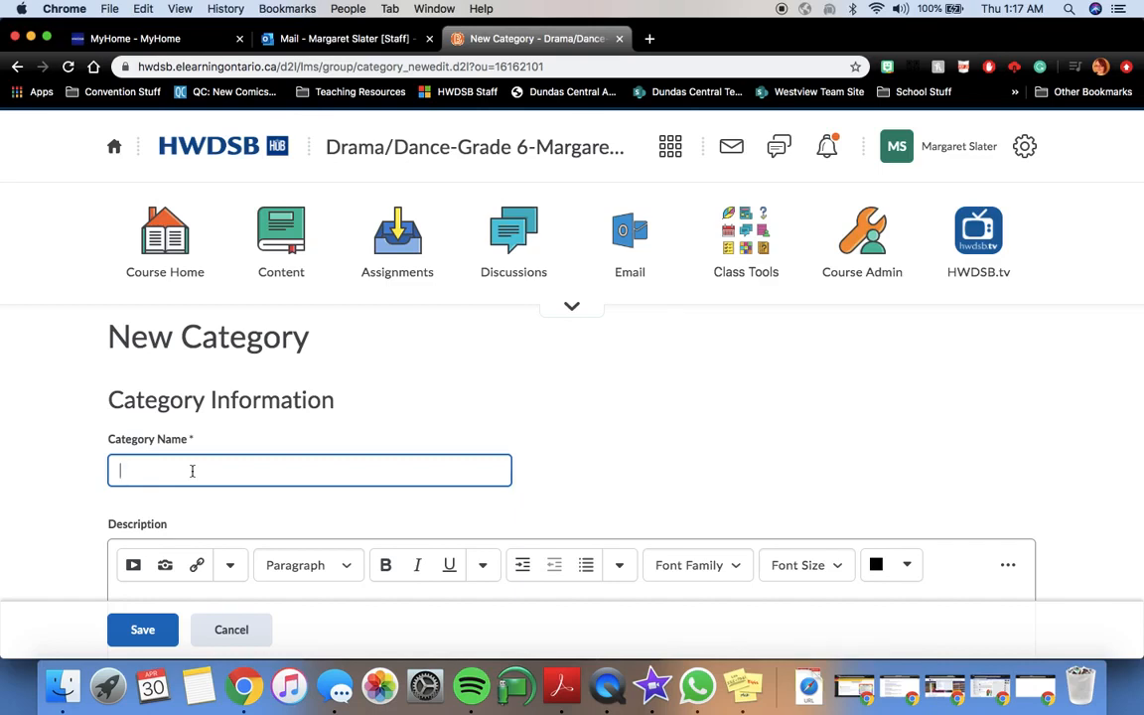
text(Lit)
text(eratur)
text(e Cu)
text(rcles)
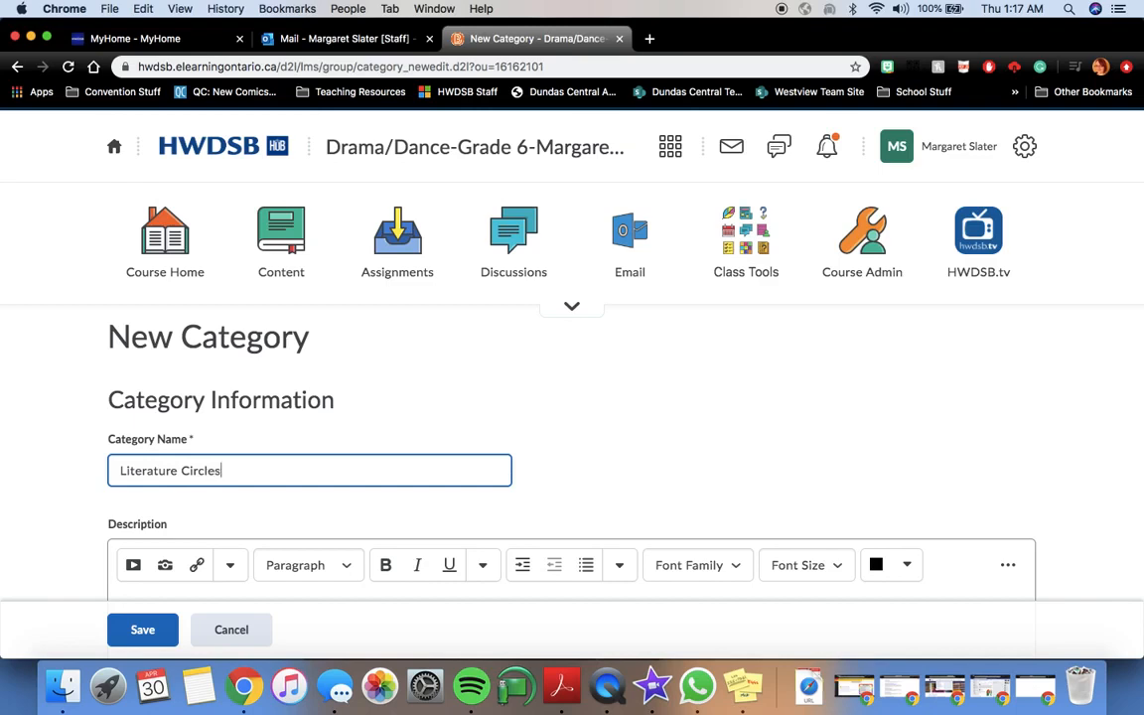
scroll(157, 473, down, 3)
click(156, 480)
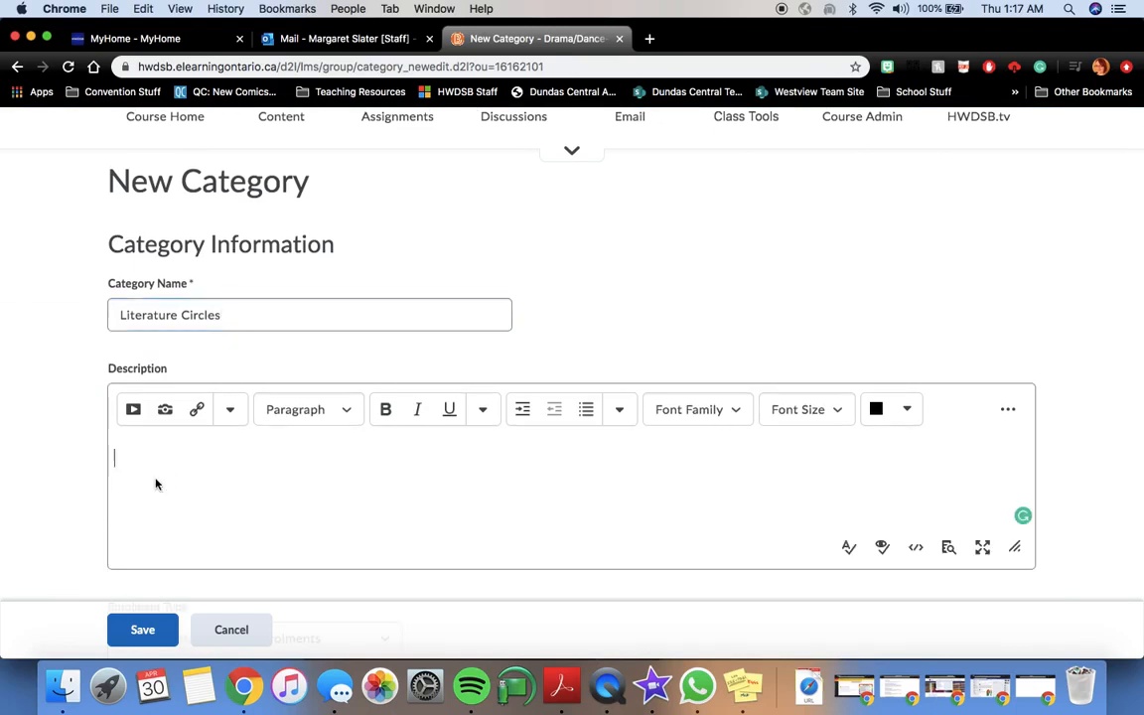
Set the category's enrolment type to # of Groups and the number of groups to 4.
scroll(101, 482, down, 3)
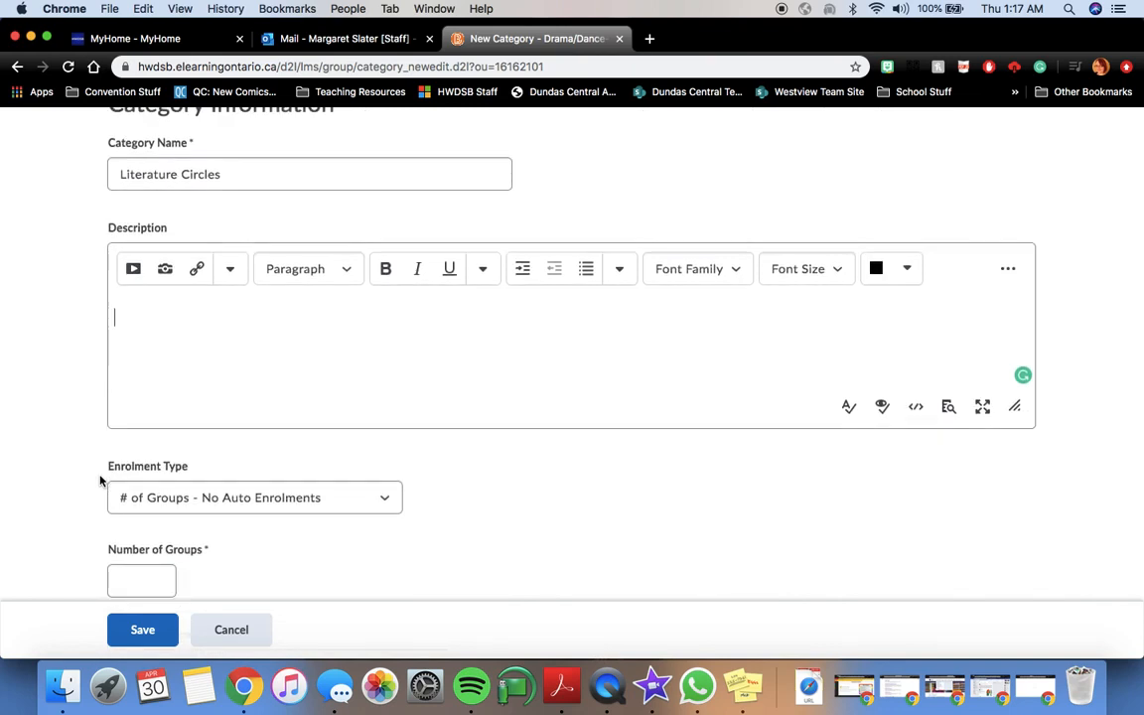
scroll(100, 482, down, 2)
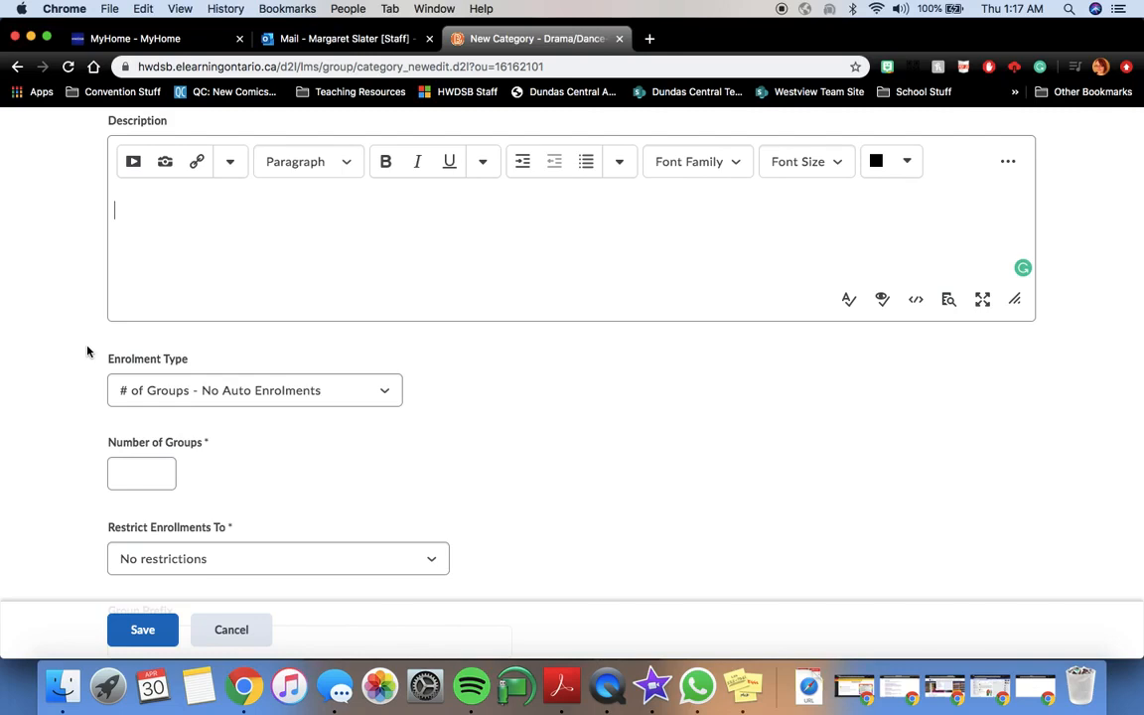
click(206, 392)
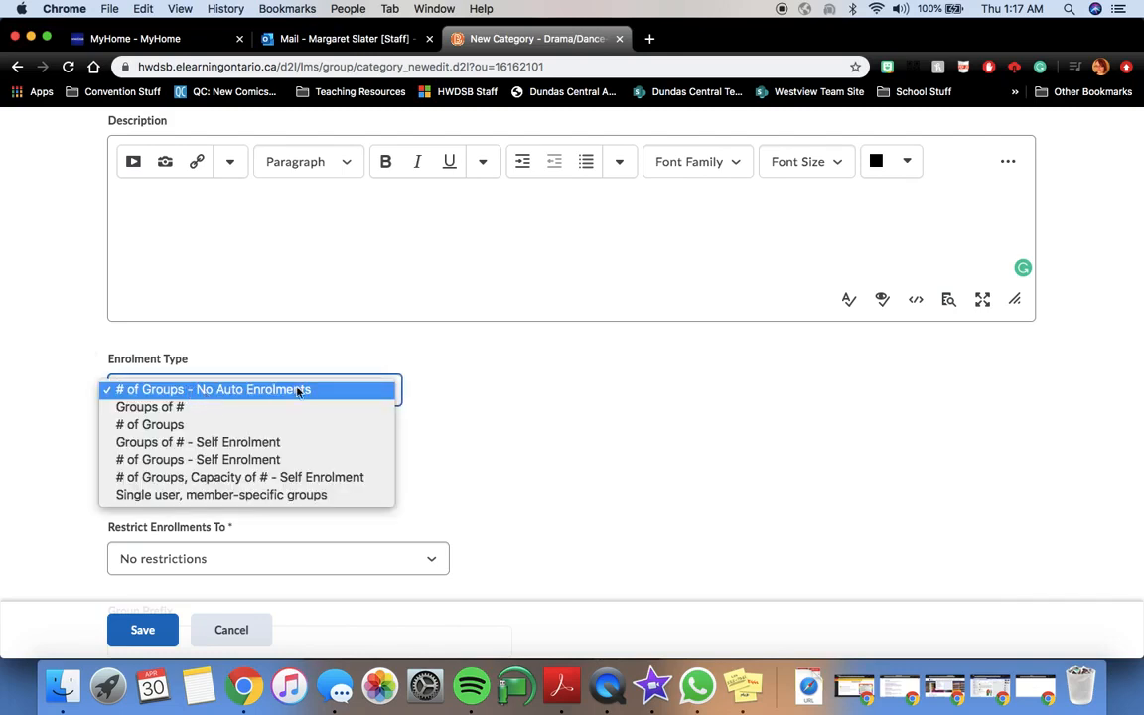
click(366, 430)
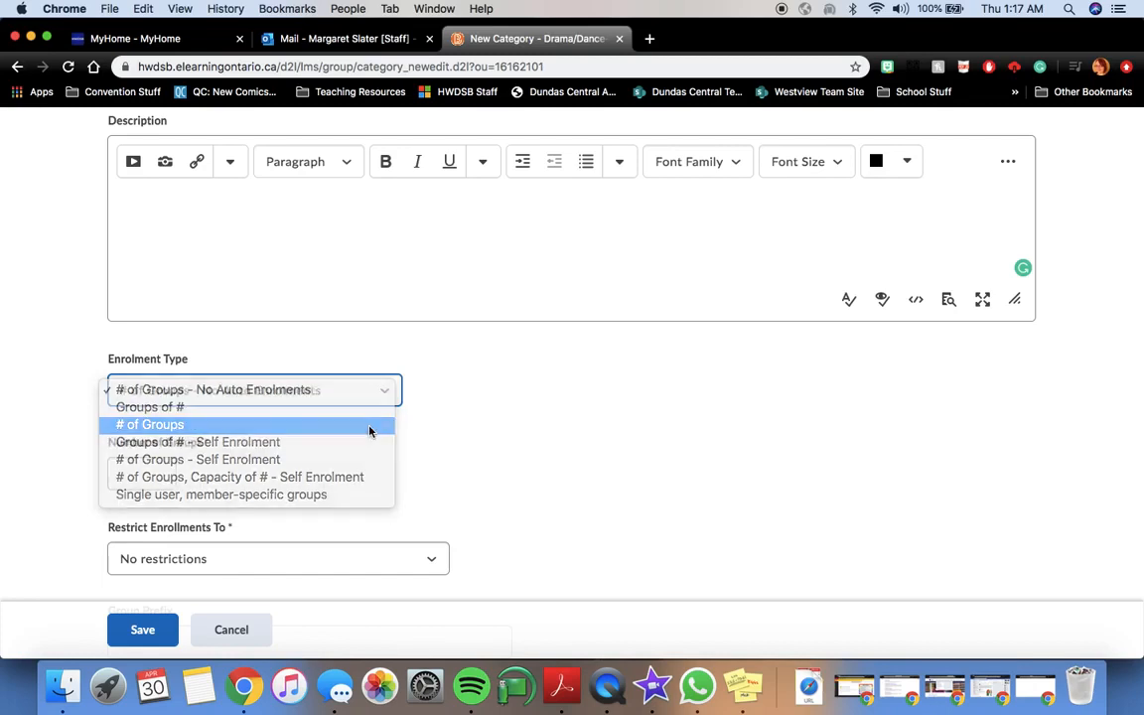
click(151, 470)
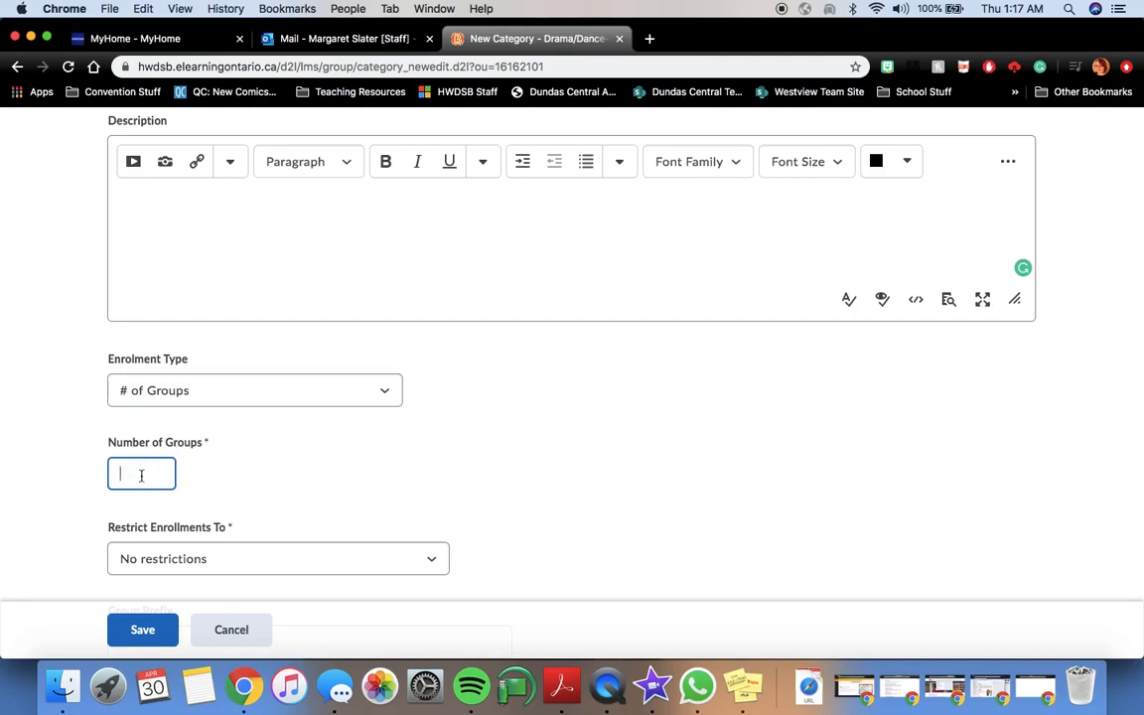
text(4)
Save the Literature Circles category, keeping the default restrictions, group prefix, advanced properties and workspace options.
scroll(157, 506, down, 3)
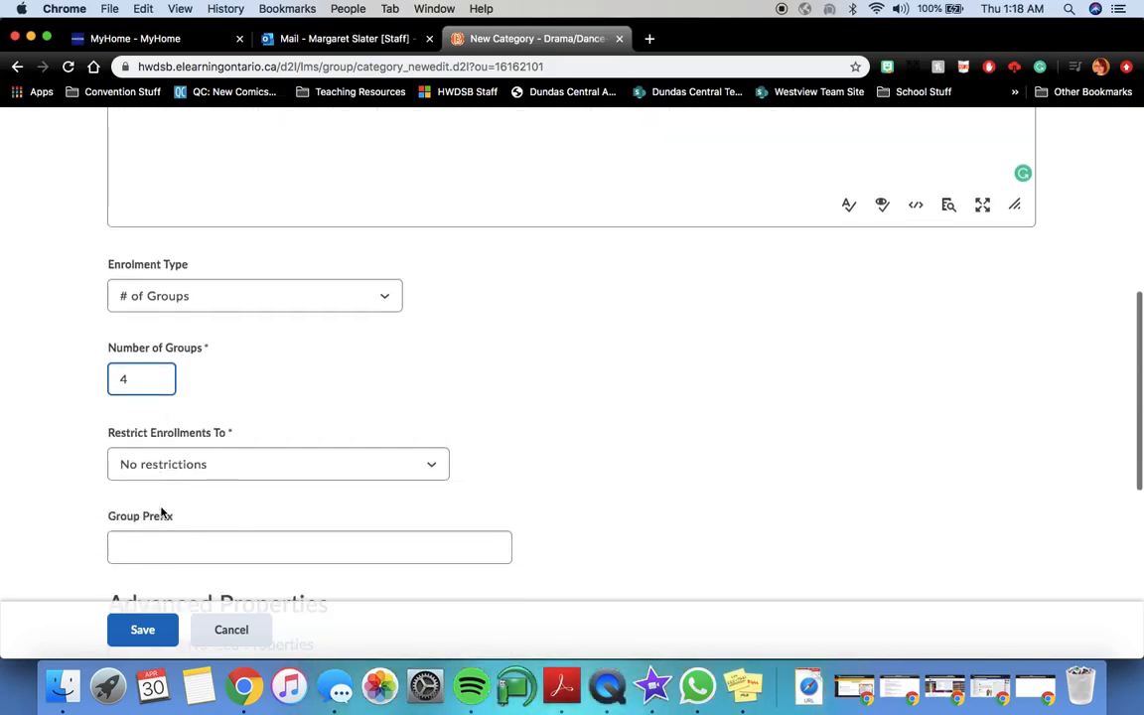
scroll(174, 461, down, 3)
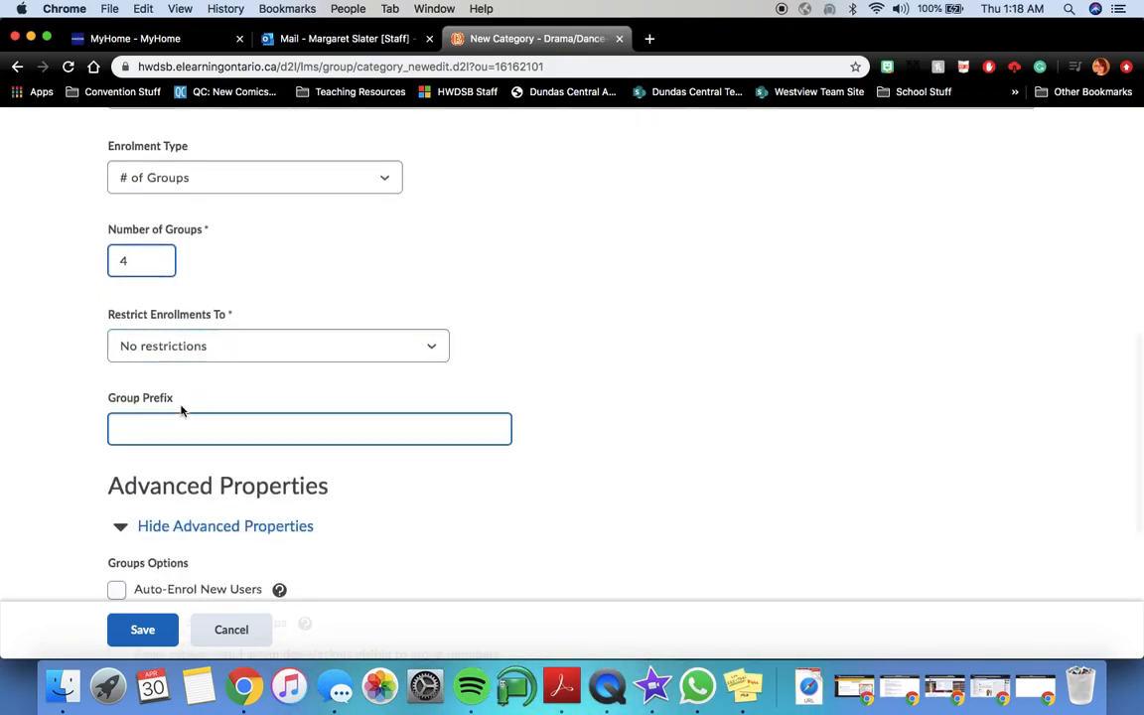
scroll(179, 408, down, 3)
scroll(181, 410, down, 5)
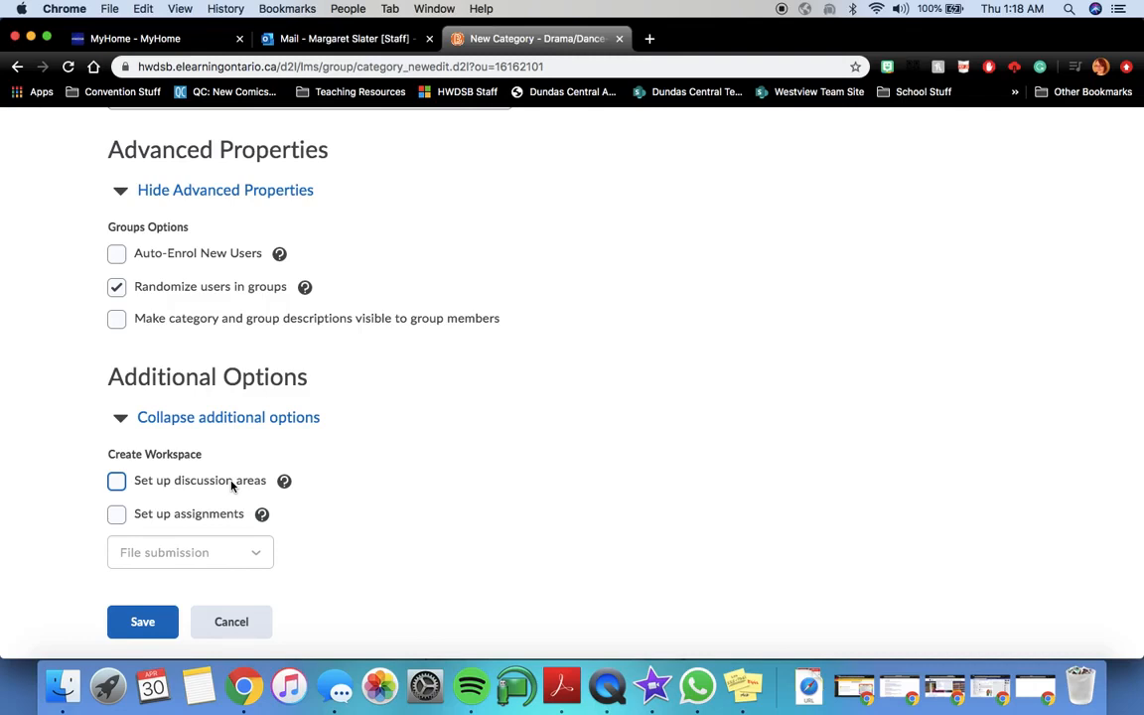
click(142, 624)
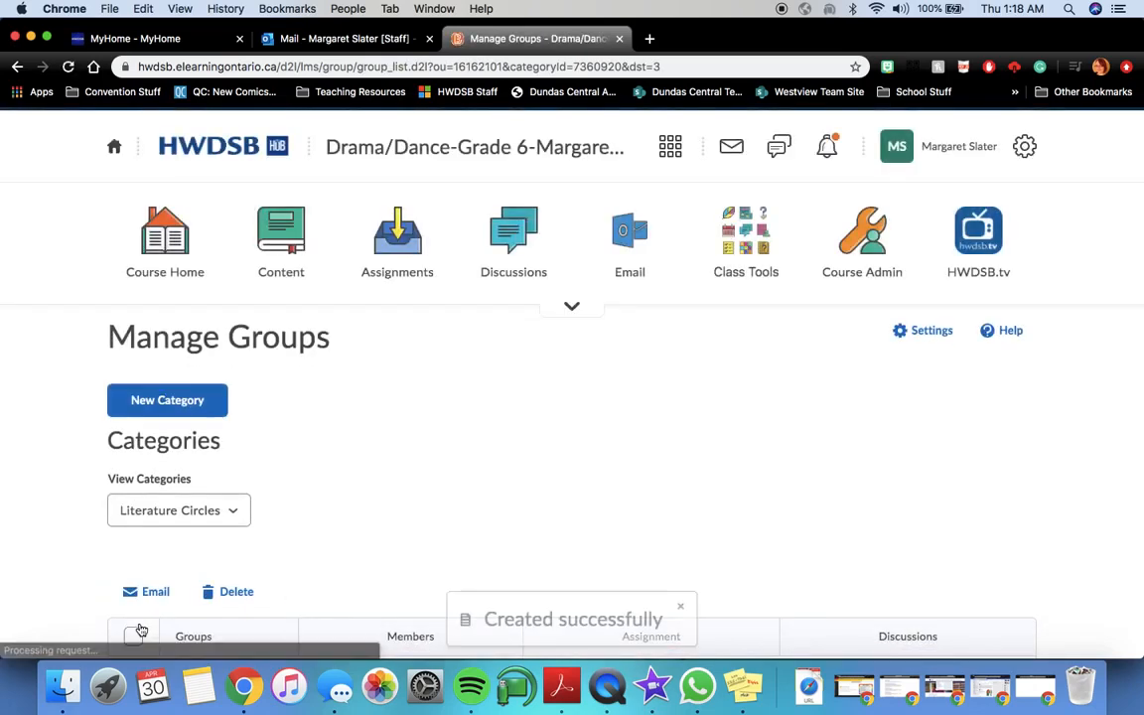
Examine the groups and member counts in Literature Circles and check which categories can be viewed.
scroll(314, 434, down, 5)
scroll(316, 433, down, 1)
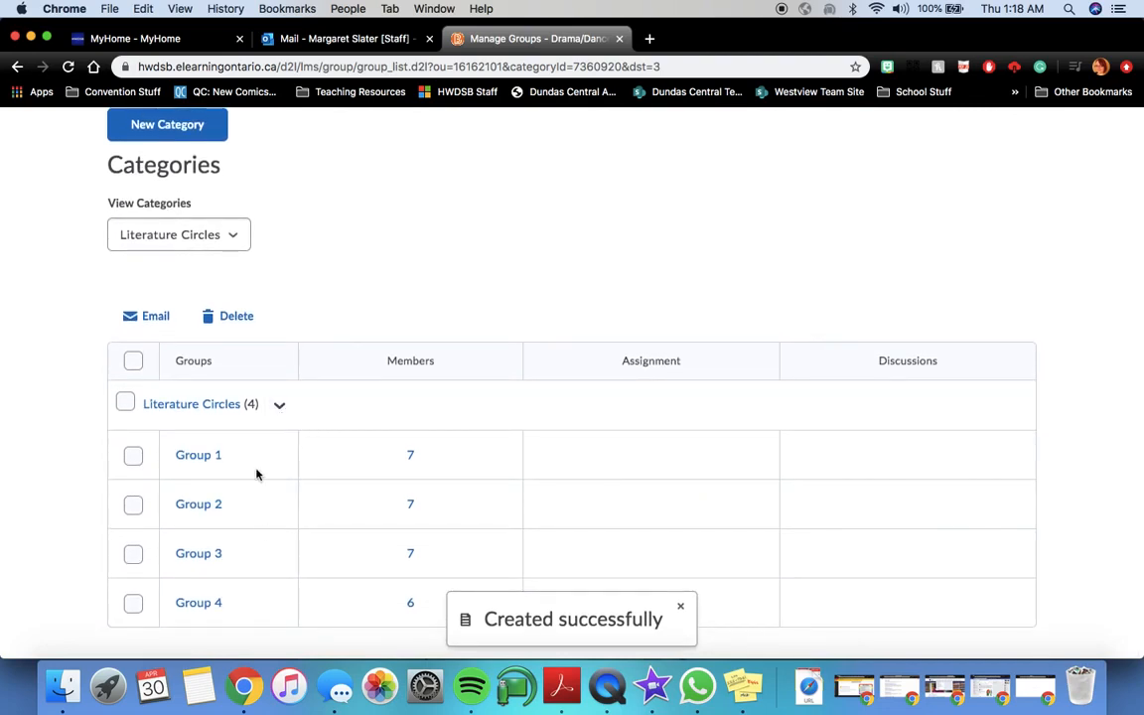
scroll(256, 475, down, 1)
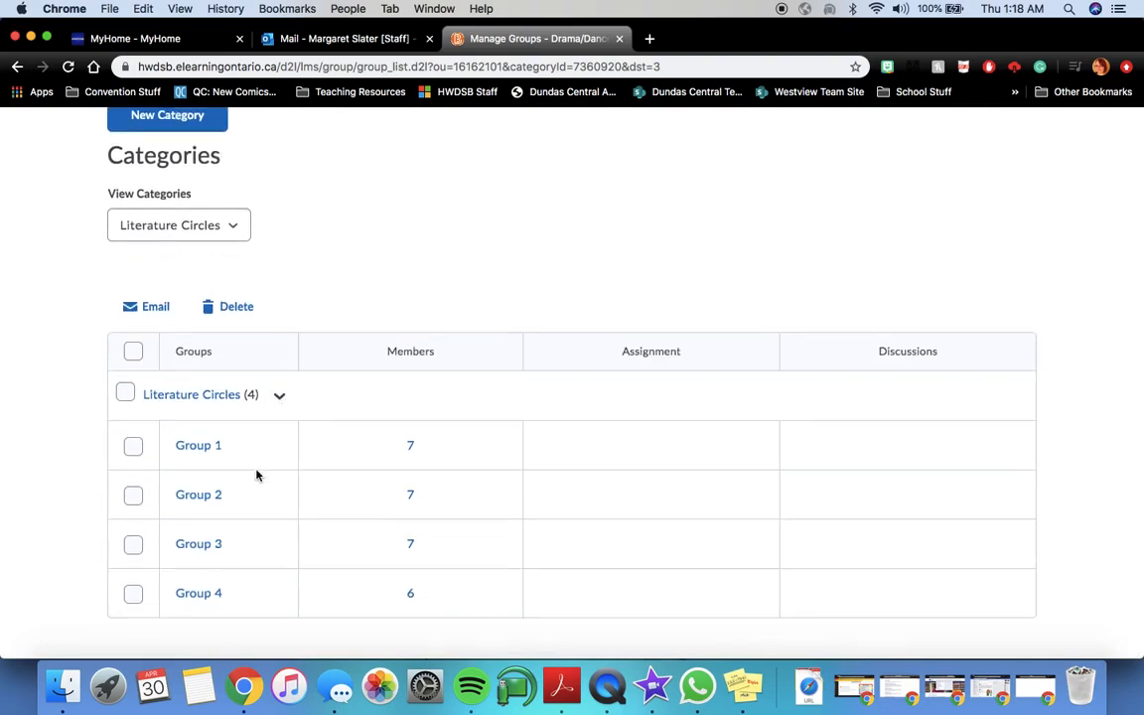
scroll(256, 474, up, 4)
scroll(298, 447, down, 3)
click(238, 235)
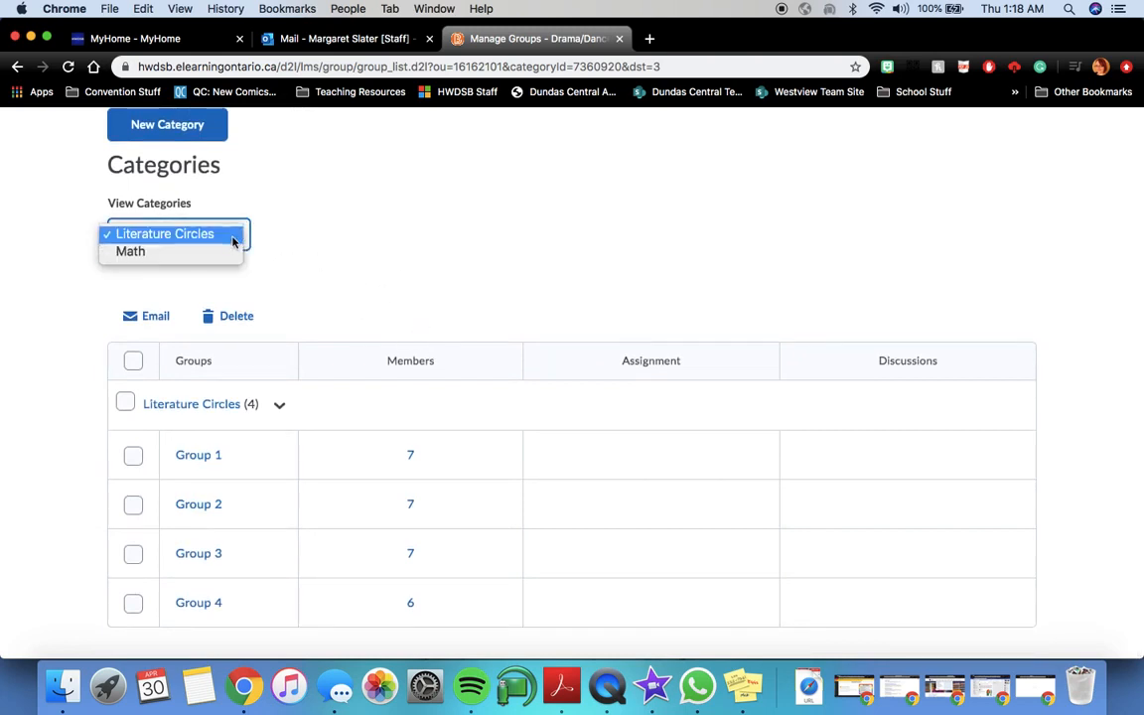
click(337, 230)
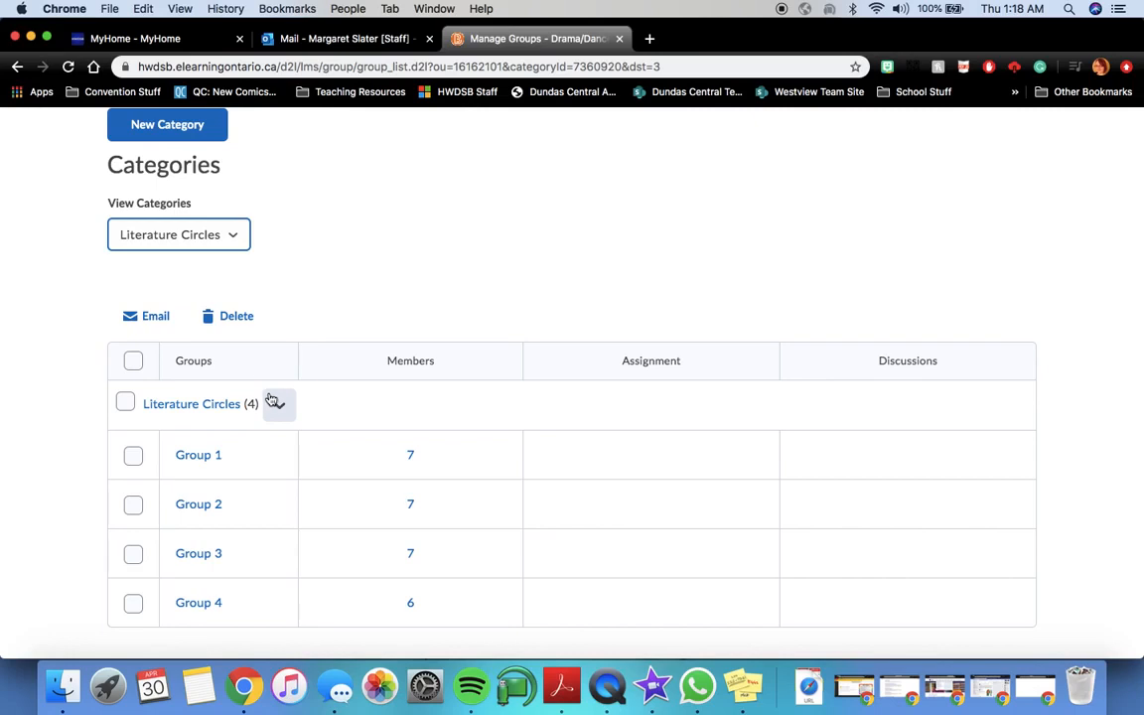
Start another new category with 4 groups and the enrolment type # of Groups - No Auto Enrolments.
scroll(198, 264, up, 3)
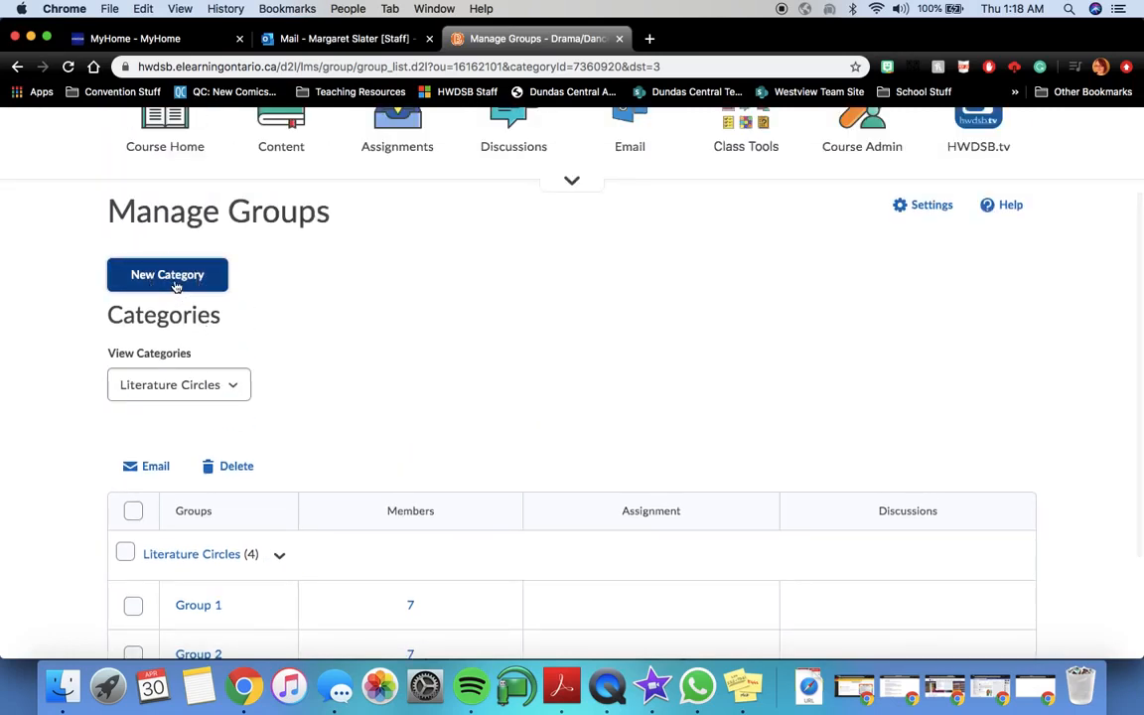
click(182, 279)
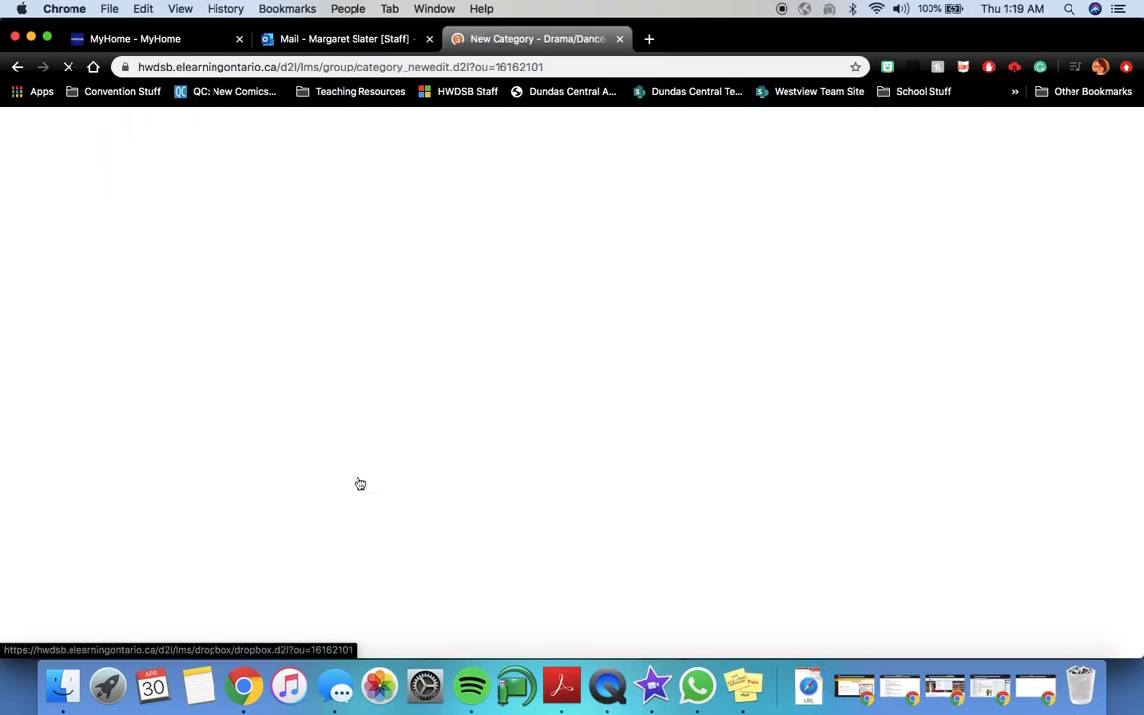
scroll(358, 477, down, 10)
scroll(358, 476, down, 5)
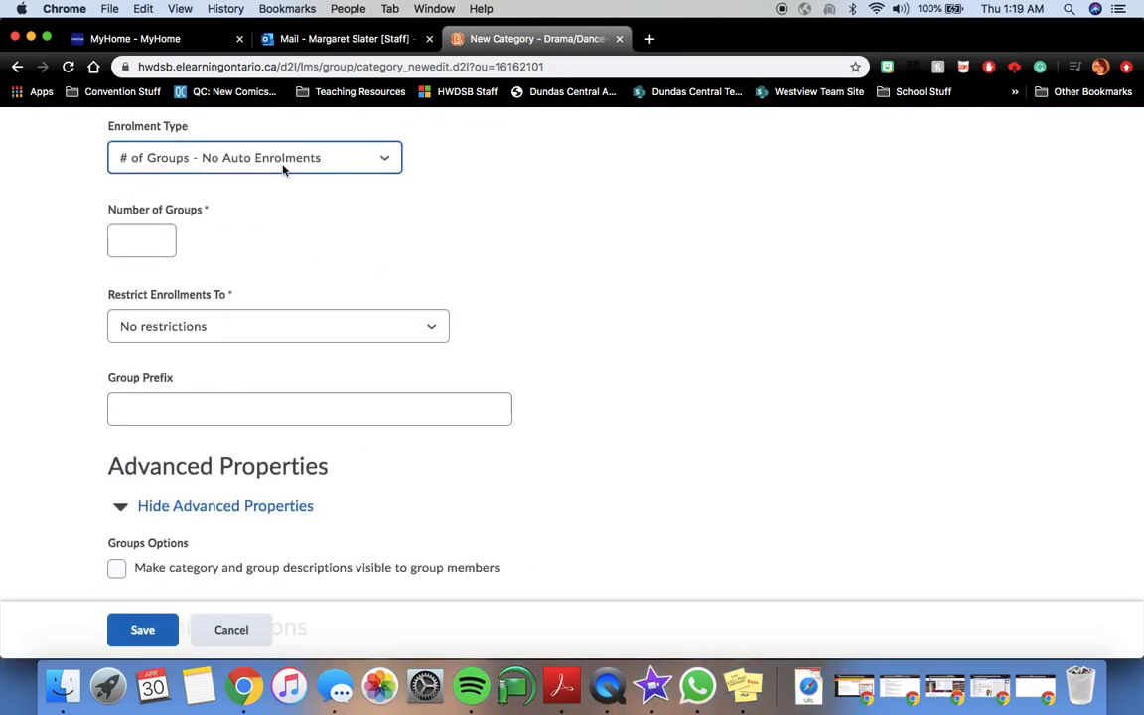
click(141, 240)
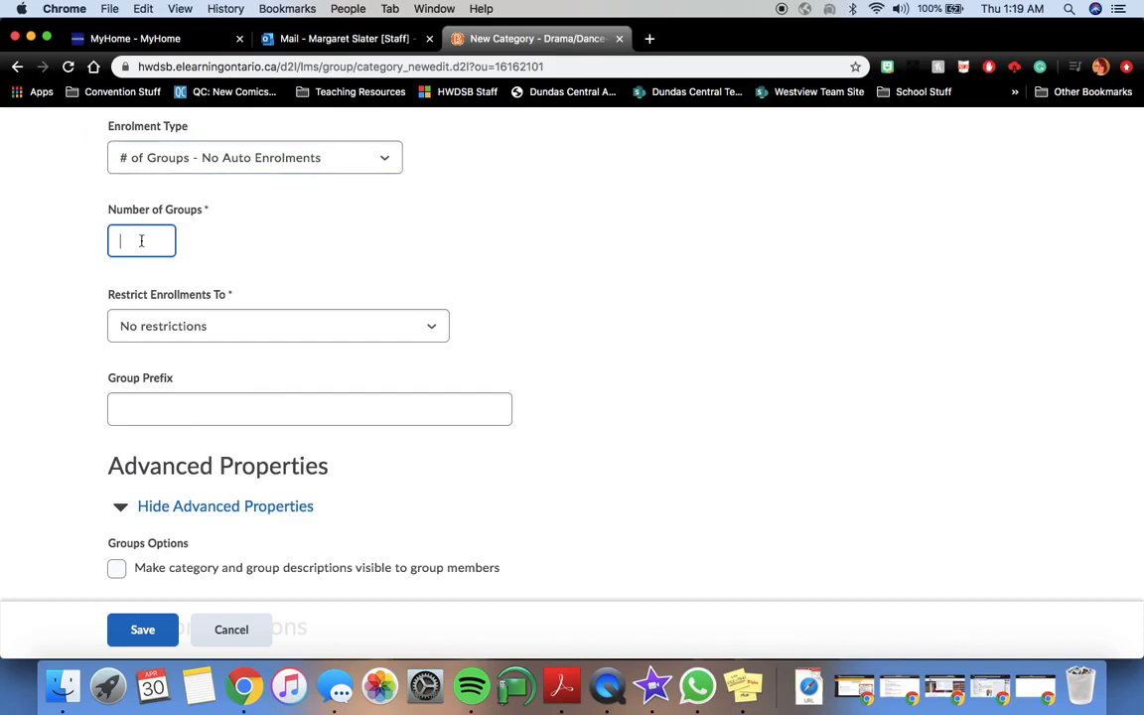
text(4)
click(152, 155)
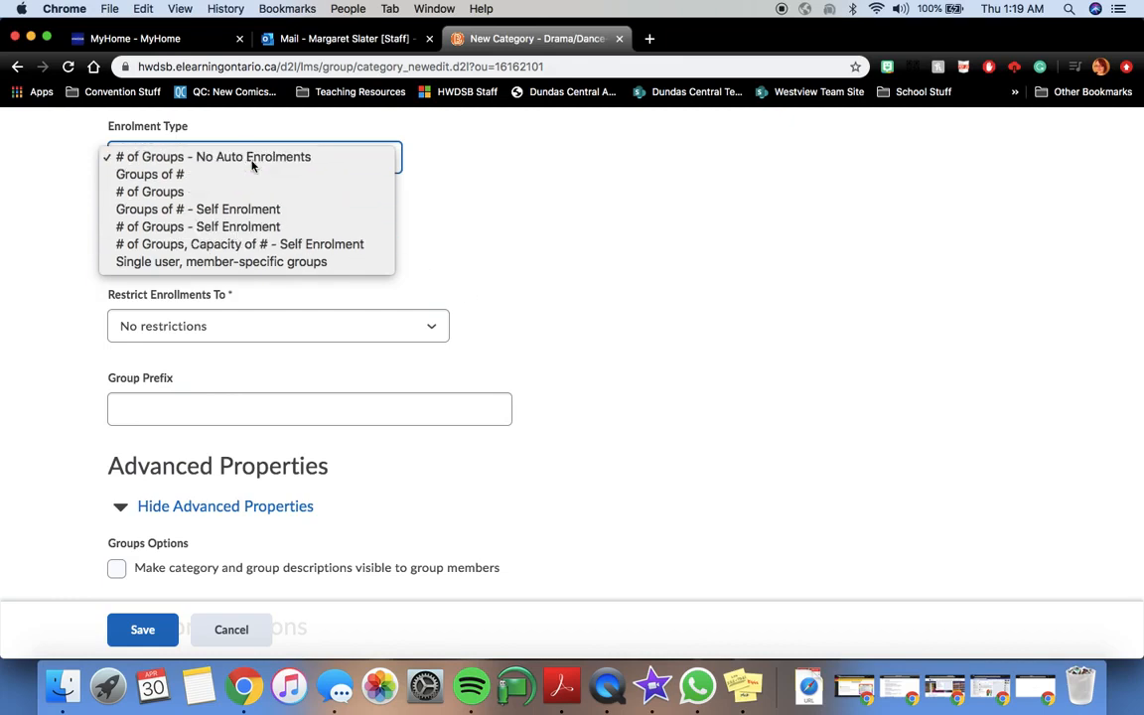
click(221, 159)
Name the new category English and check its enrolment settings.
scroll(248, 171, up, 5)
click(195, 260)
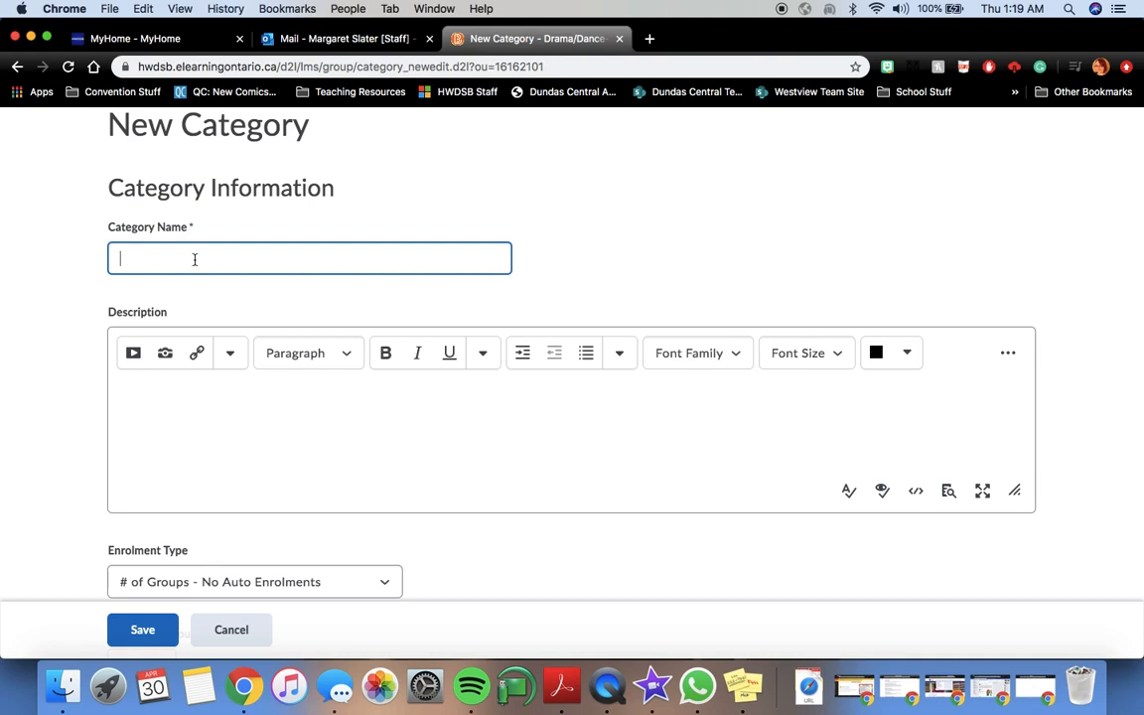
text(English)
scroll(126, 328, down, 10)
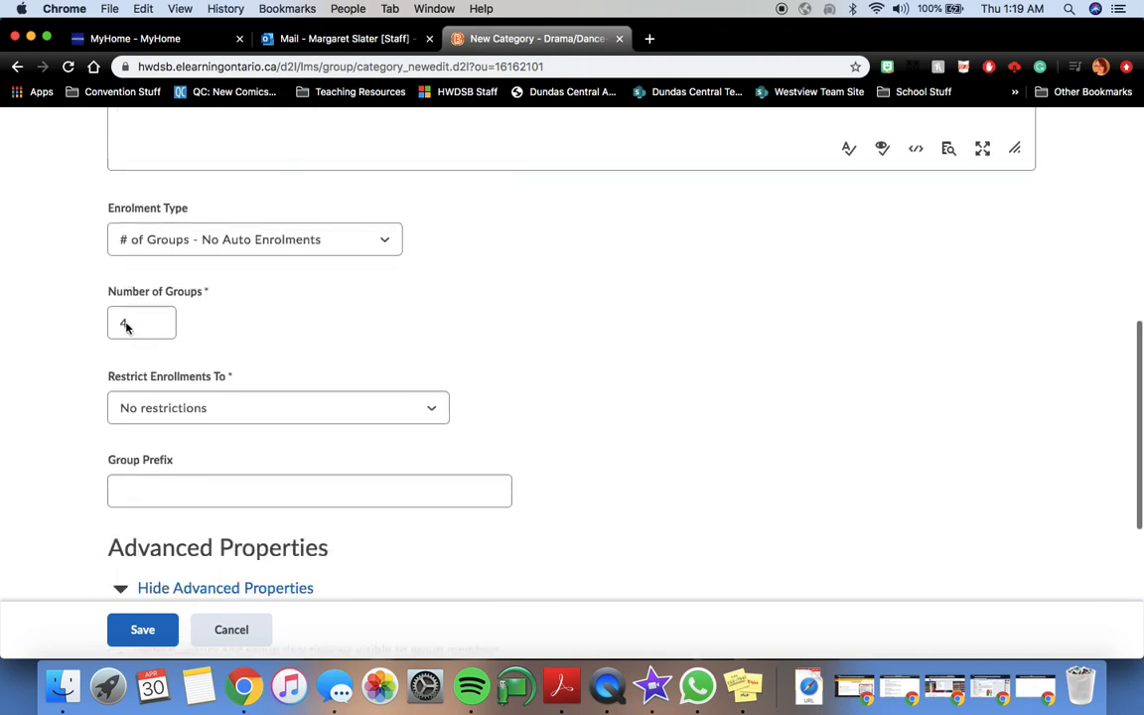
scroll(146, 449, up, 5)
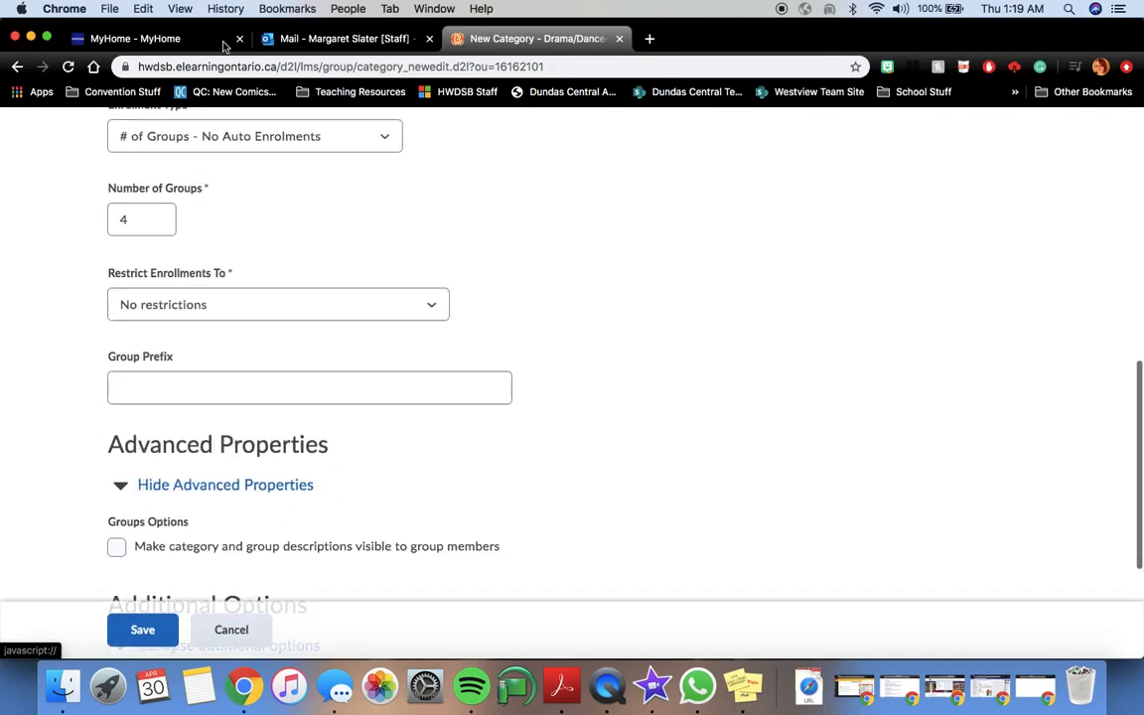
Save the English category without restrictions or a group prefix and check its groups in the category list.
click(157, 632)
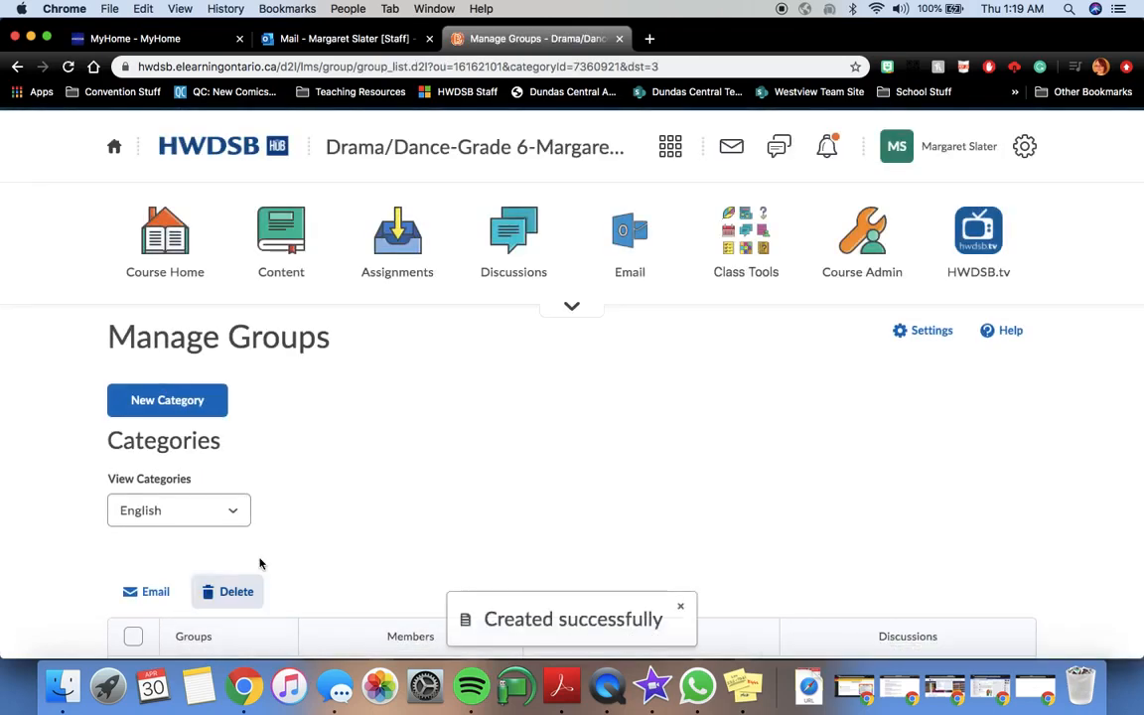
scroll(168, 515, down, 5)
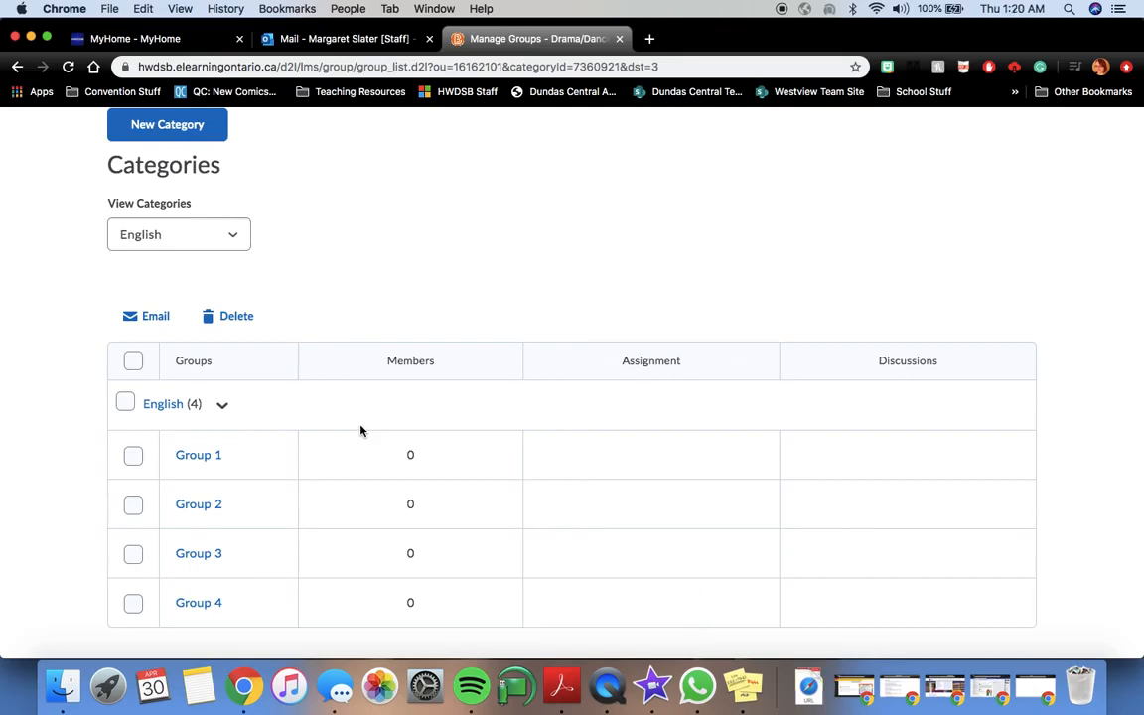
Examine the name, code, description and enrolment options of Group 1 in English, then return to the group list without saving.
click(214, 459)
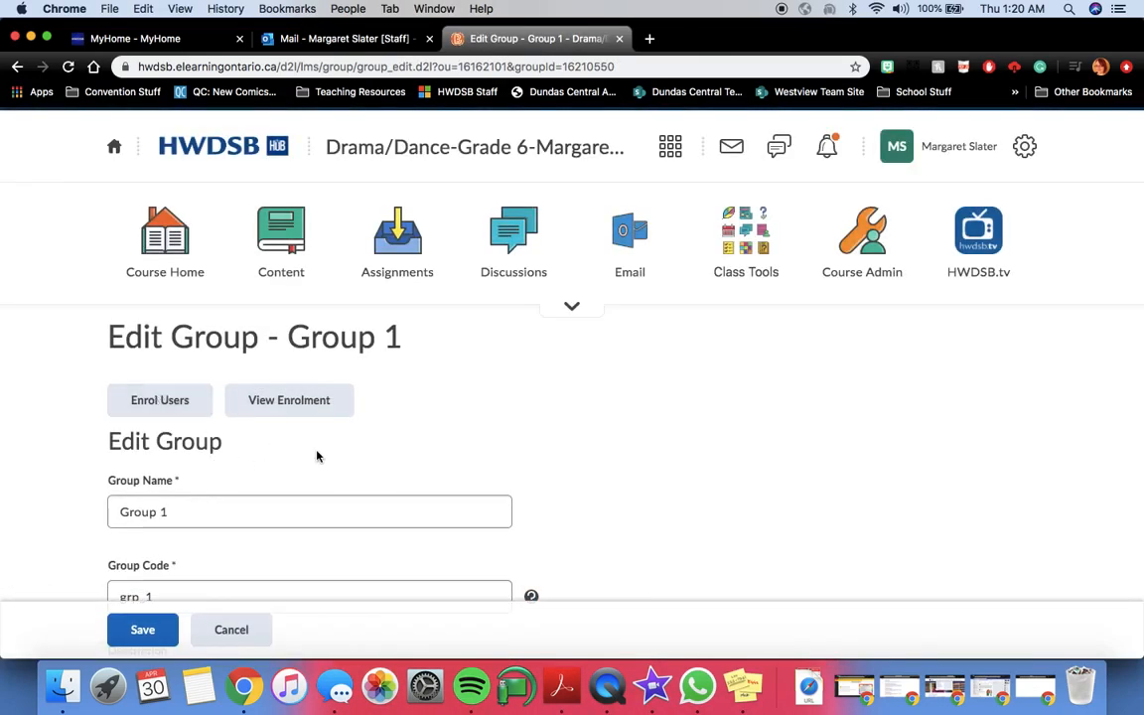
scroll(317, 457, down, 4)
click(175, 333)
click(225, 403)
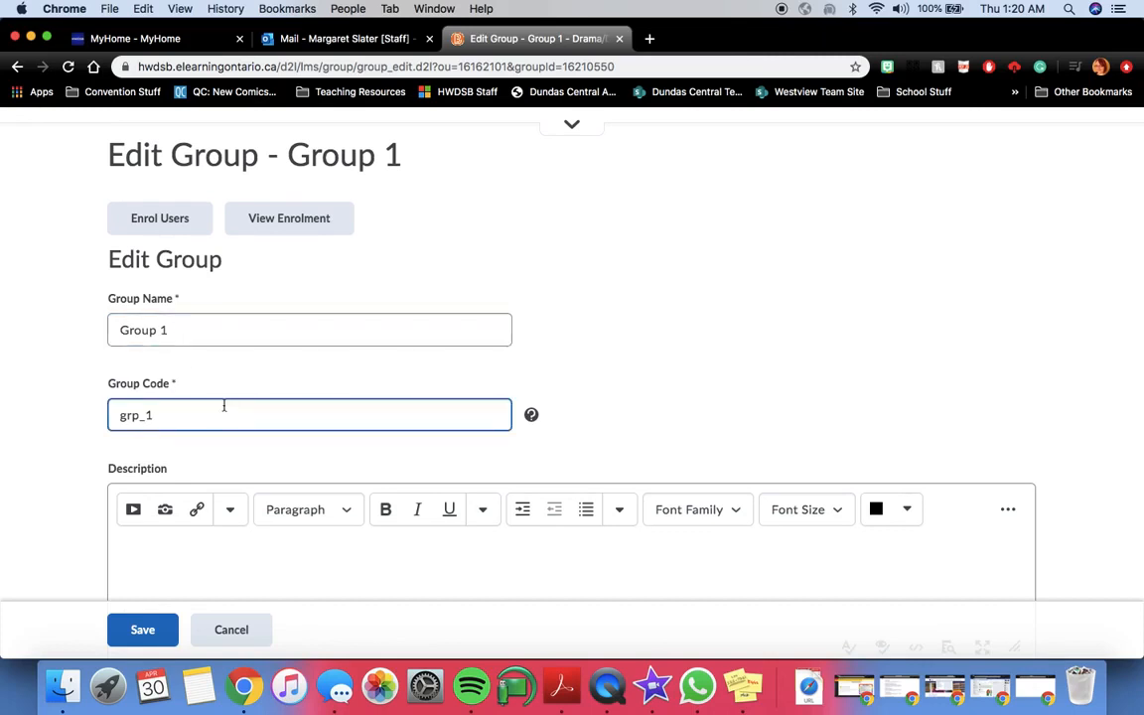
scroll(229, 412, down, 2)
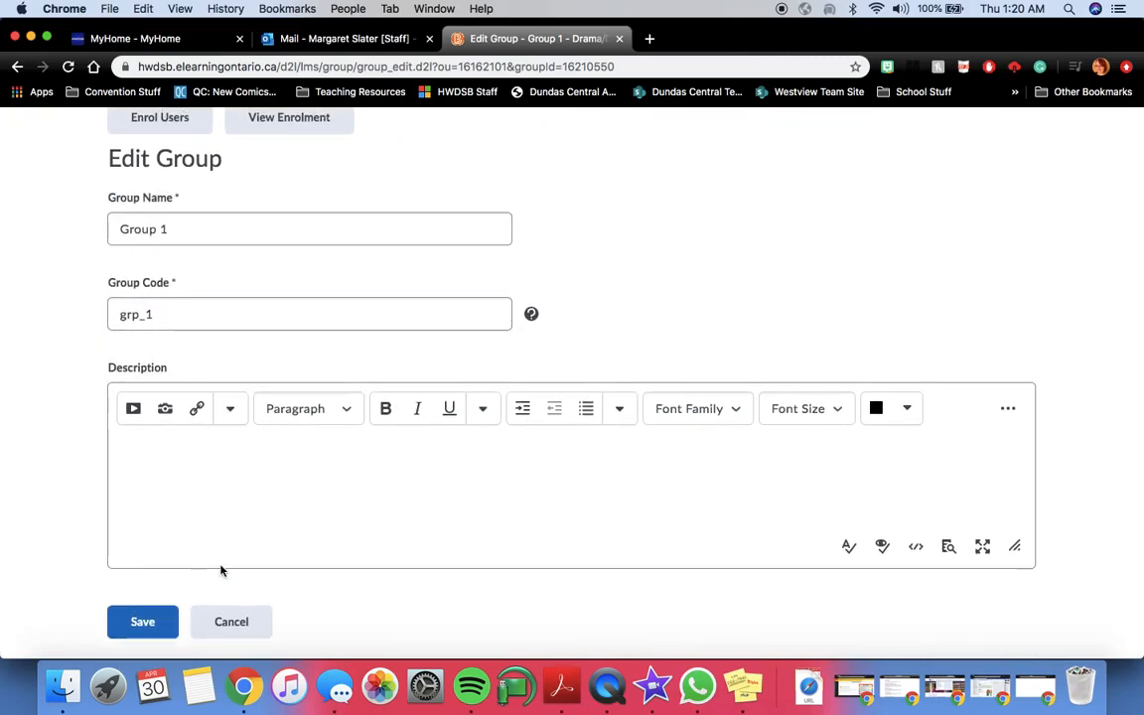
scroll(232, 452, up, 1)
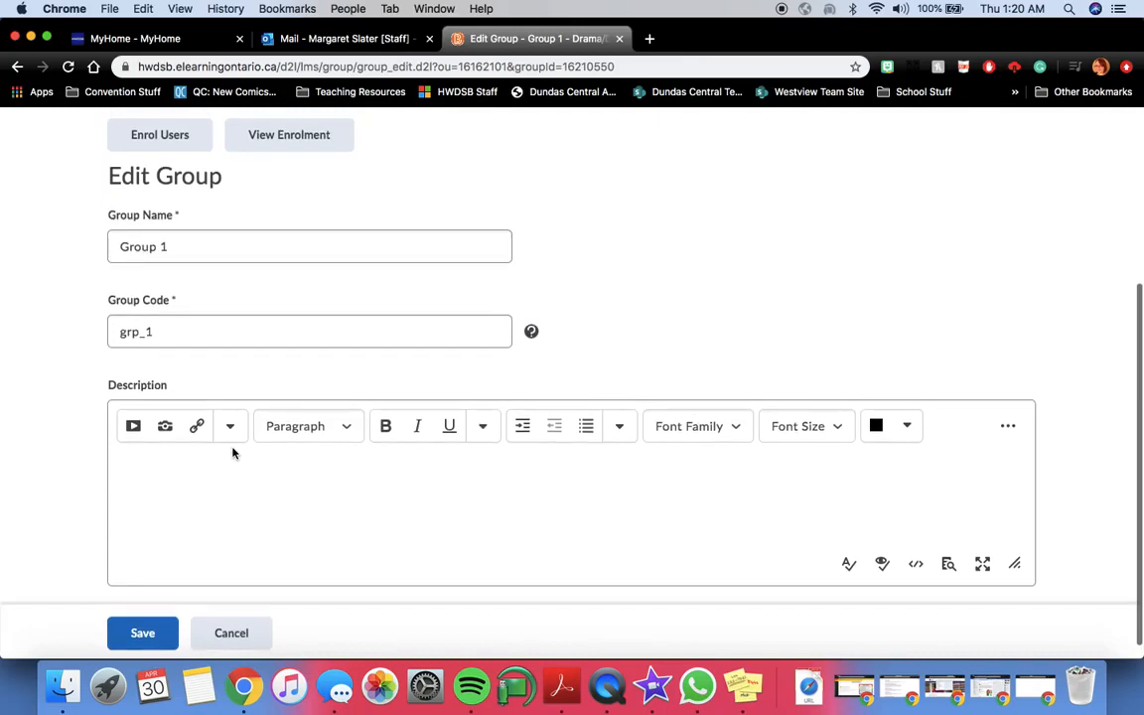
click(212, 636)
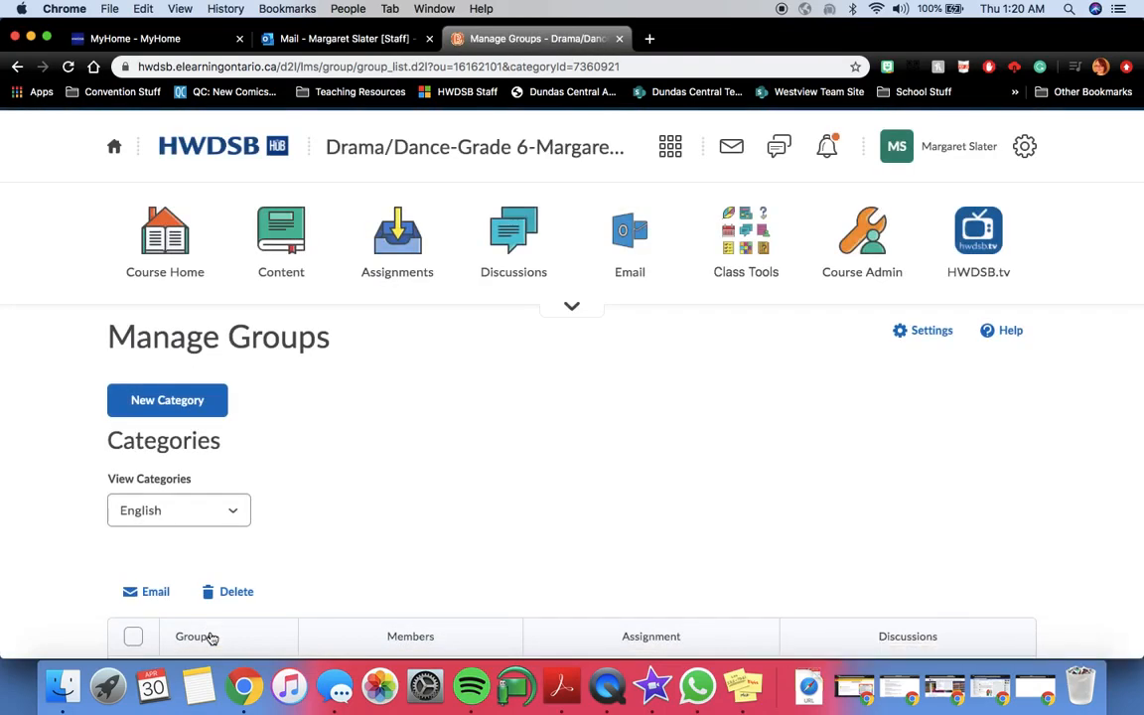
scroll(179, 636, down, 5)
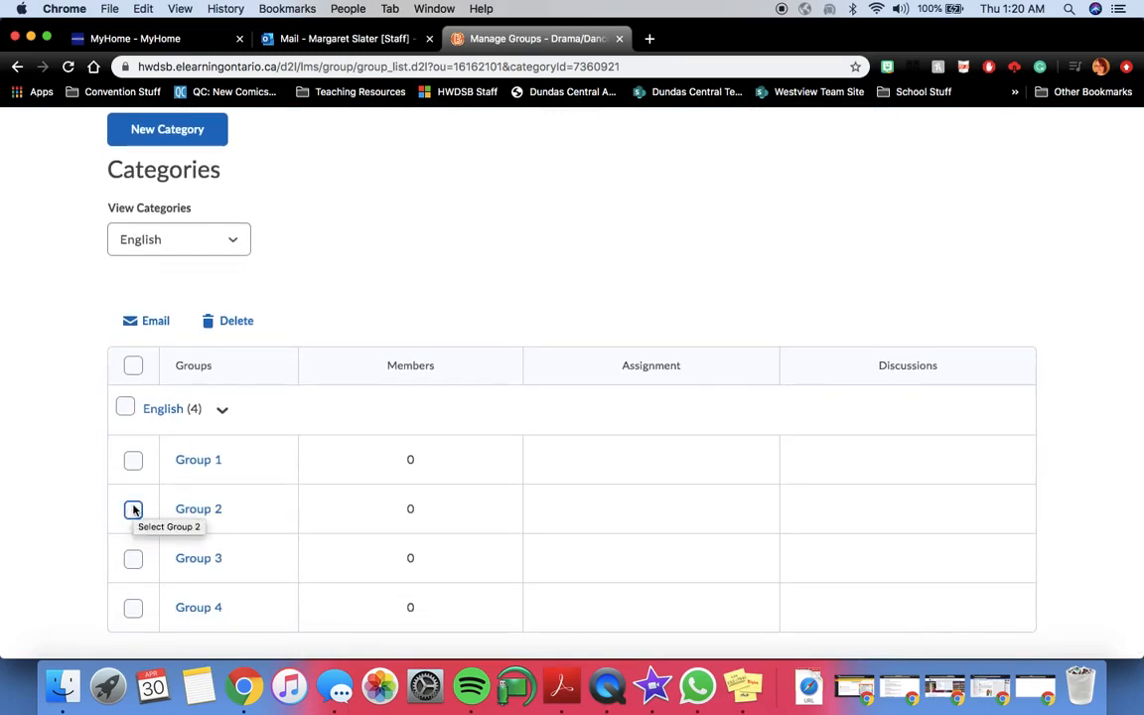
scroll(134, 509, up, 5)
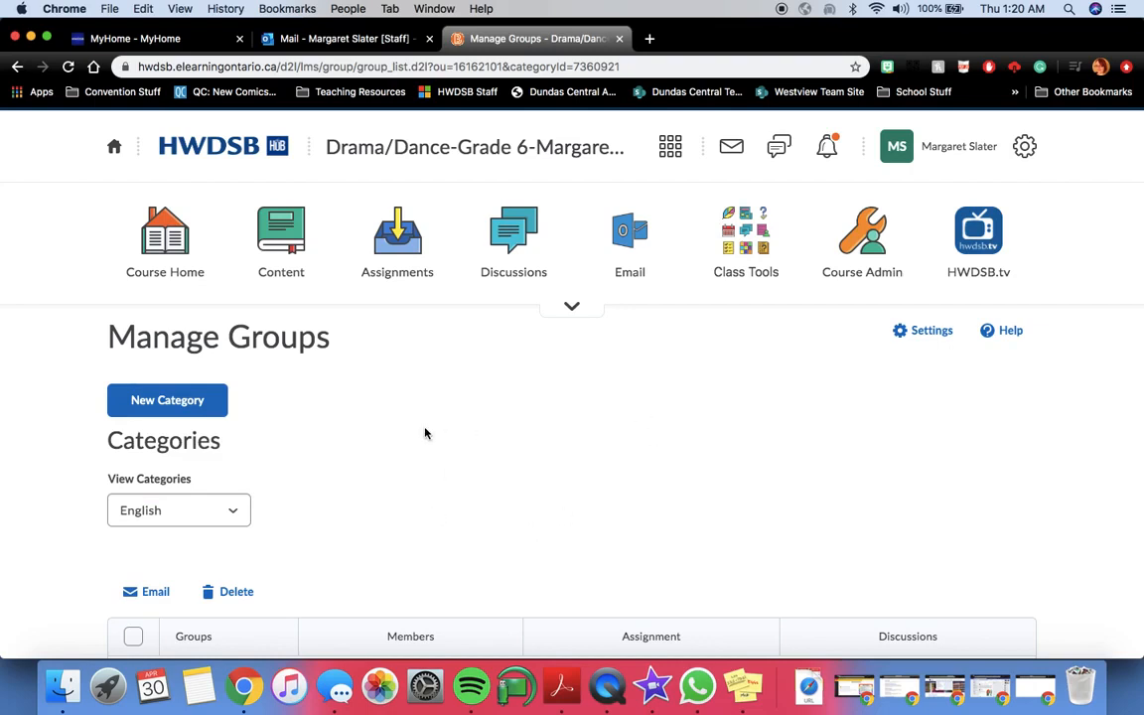
Open the course content, expand the Movie Soundtrack Unit and its Foley Artists lesson, and display the unit's page.
click(285, 235)
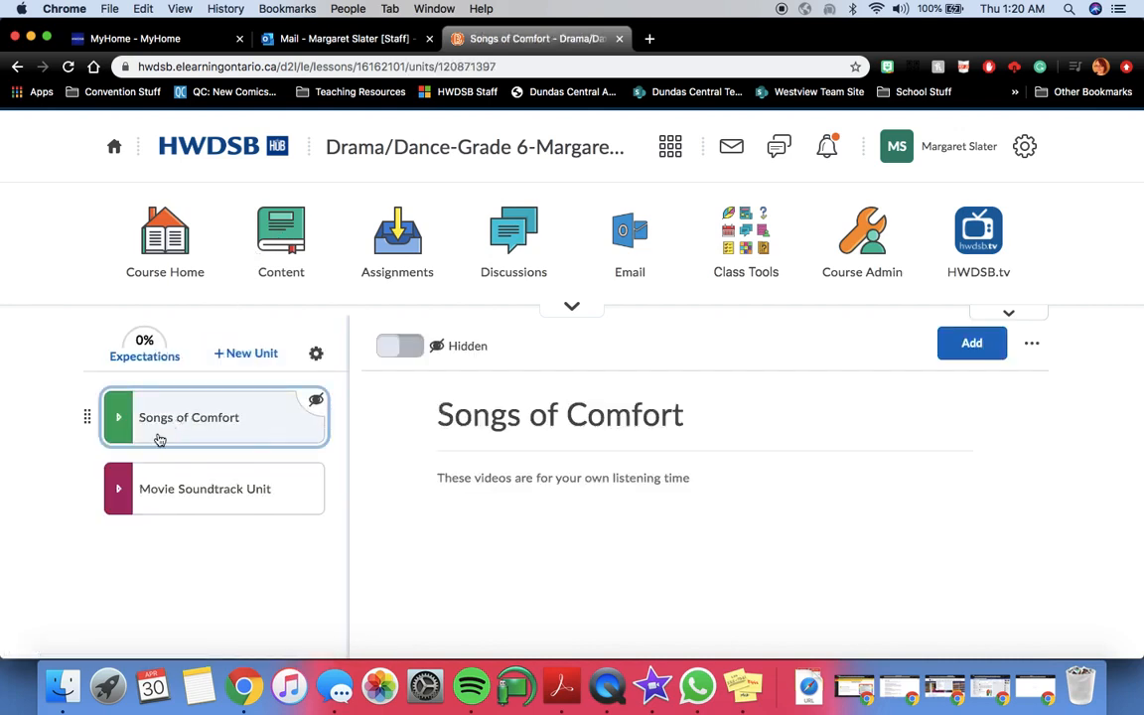
click(120, 490)
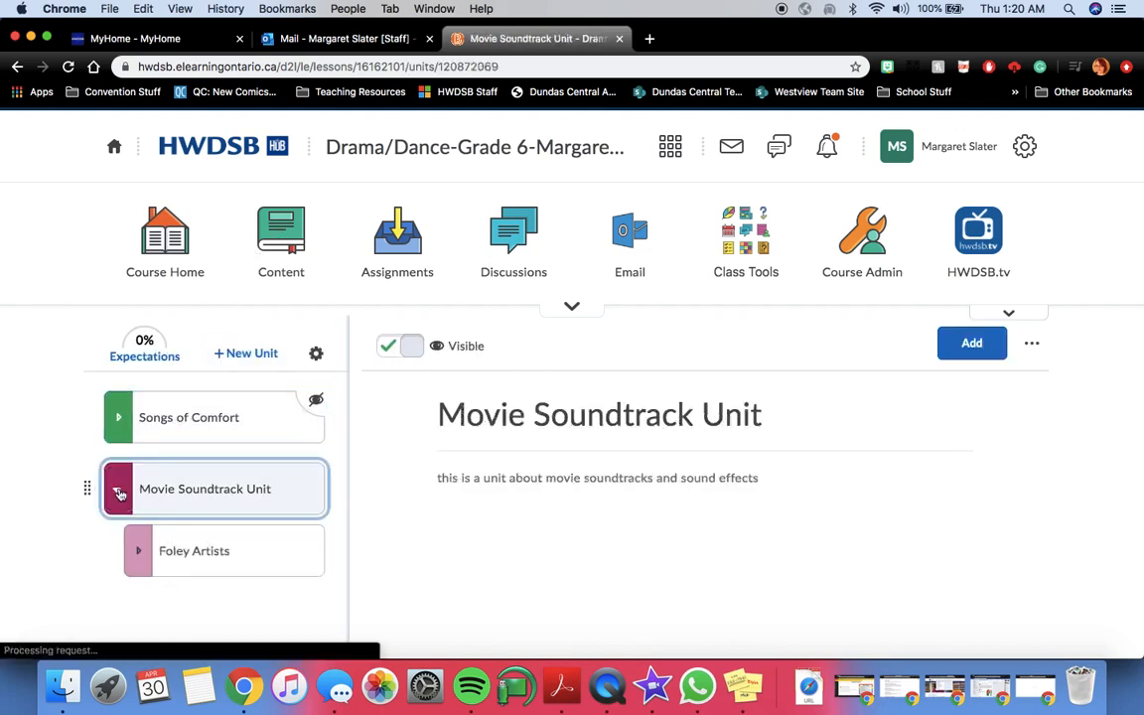
click(137, 550)
scroll(137, 550, down, 2)
scroll(212, 475, up, 1)
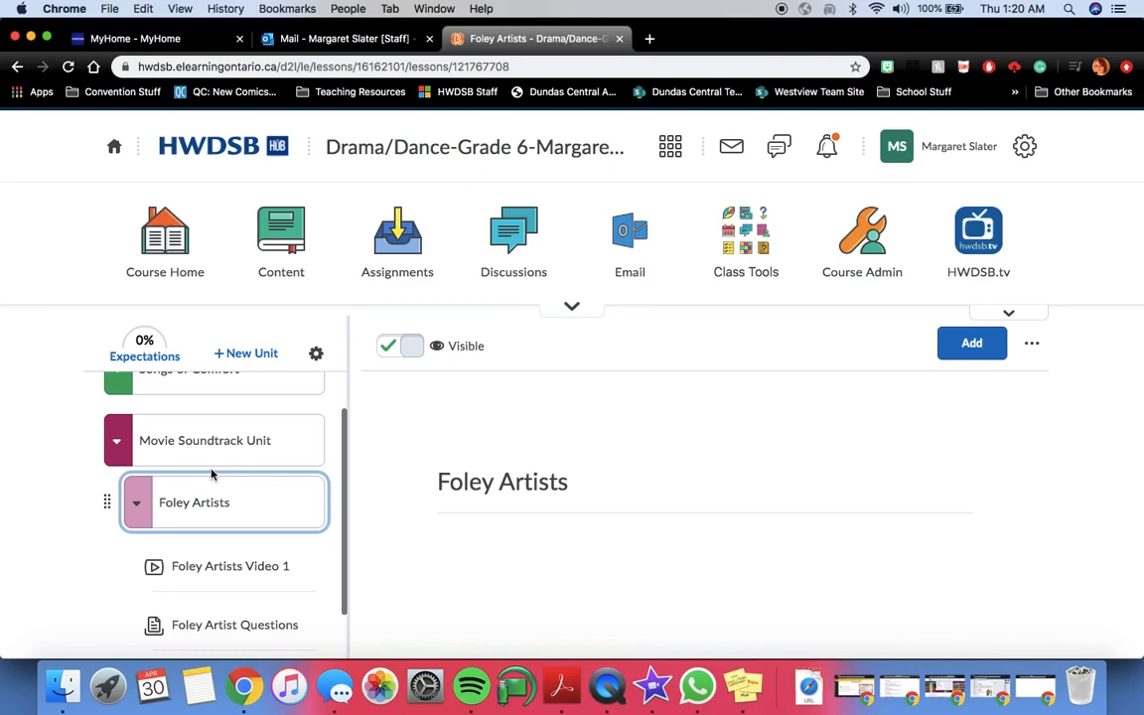
click(214, 457)
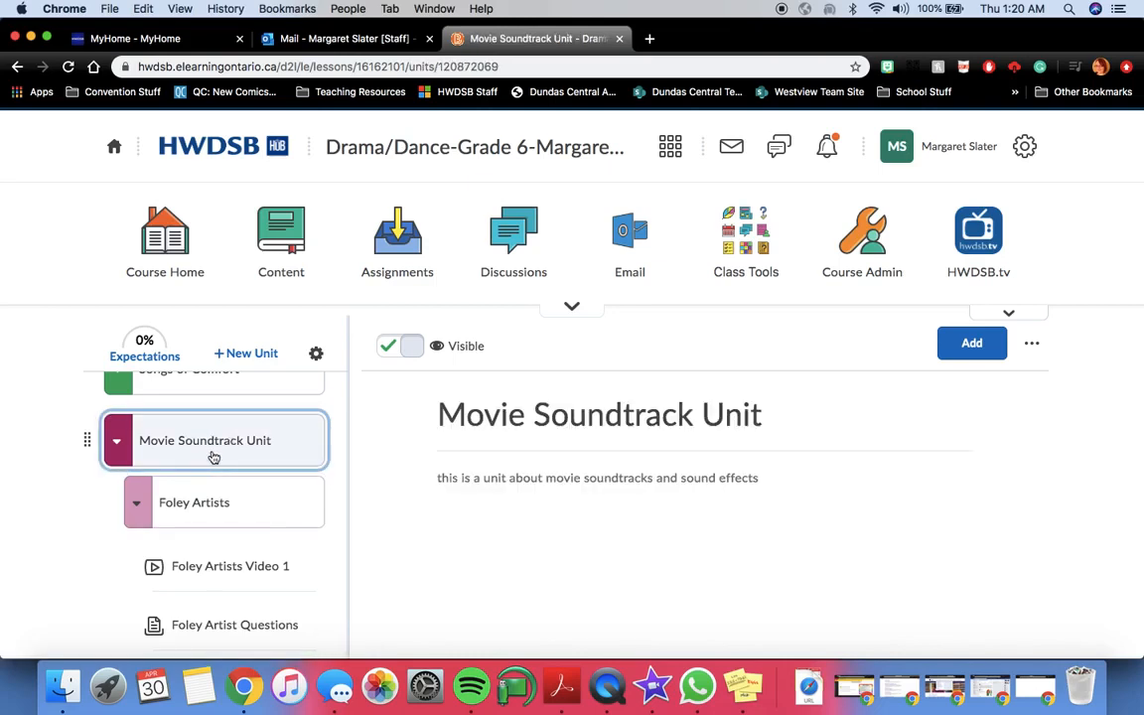
click(1036, 348)
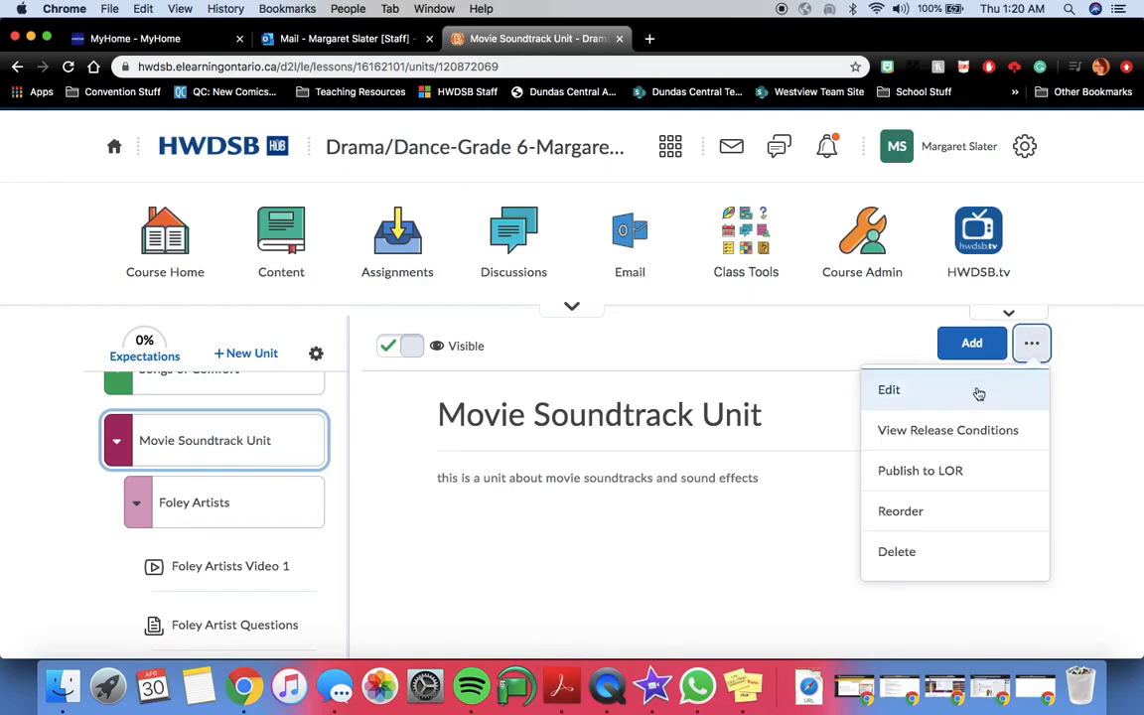
click(979, 394)
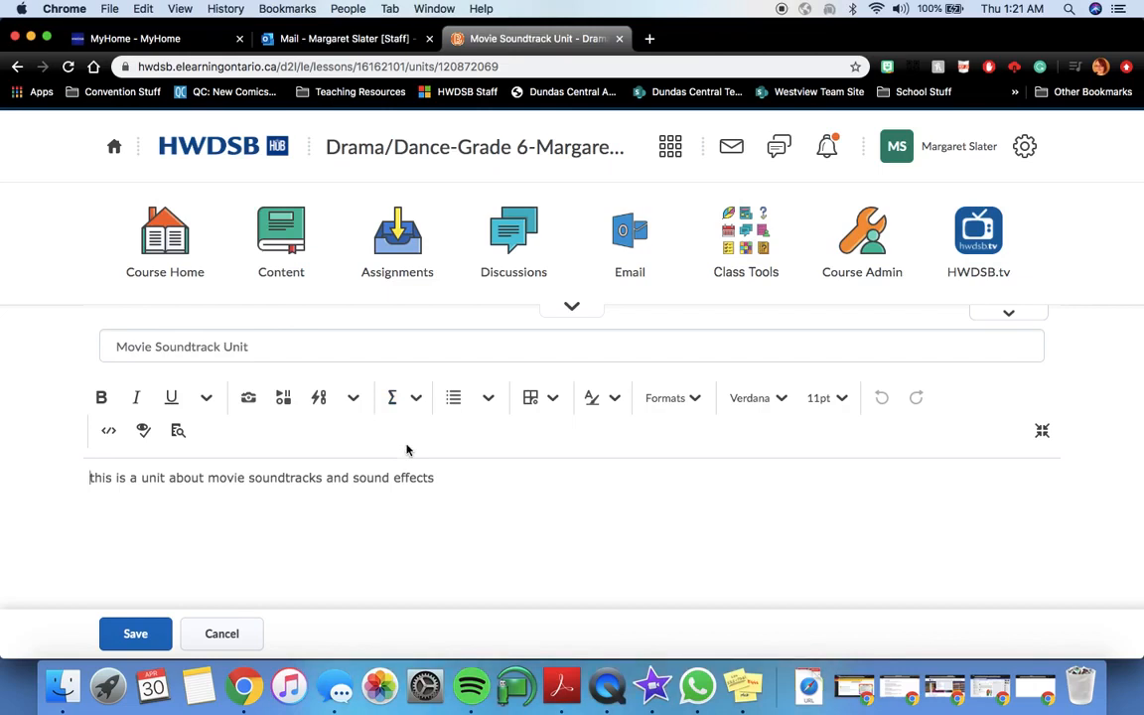
click(223, 631)
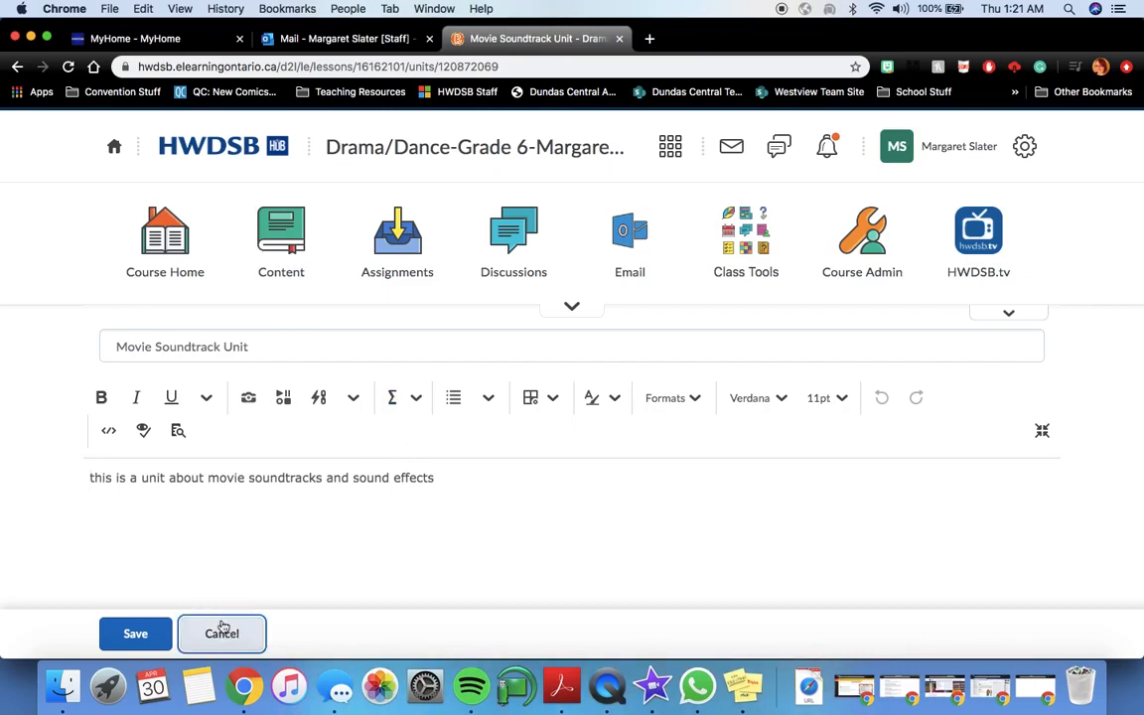
Start a new release condition of type Group Enrolment for the Movie Soundtrack Unit.
click(1032, 344)
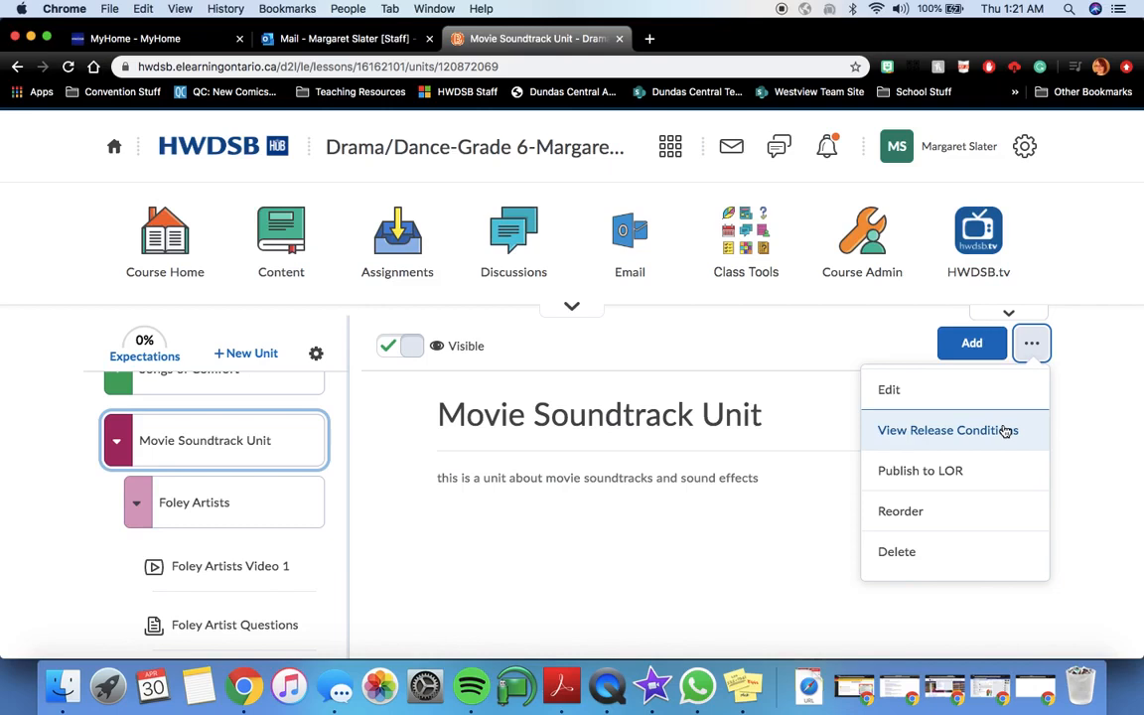
click(1005, 431)
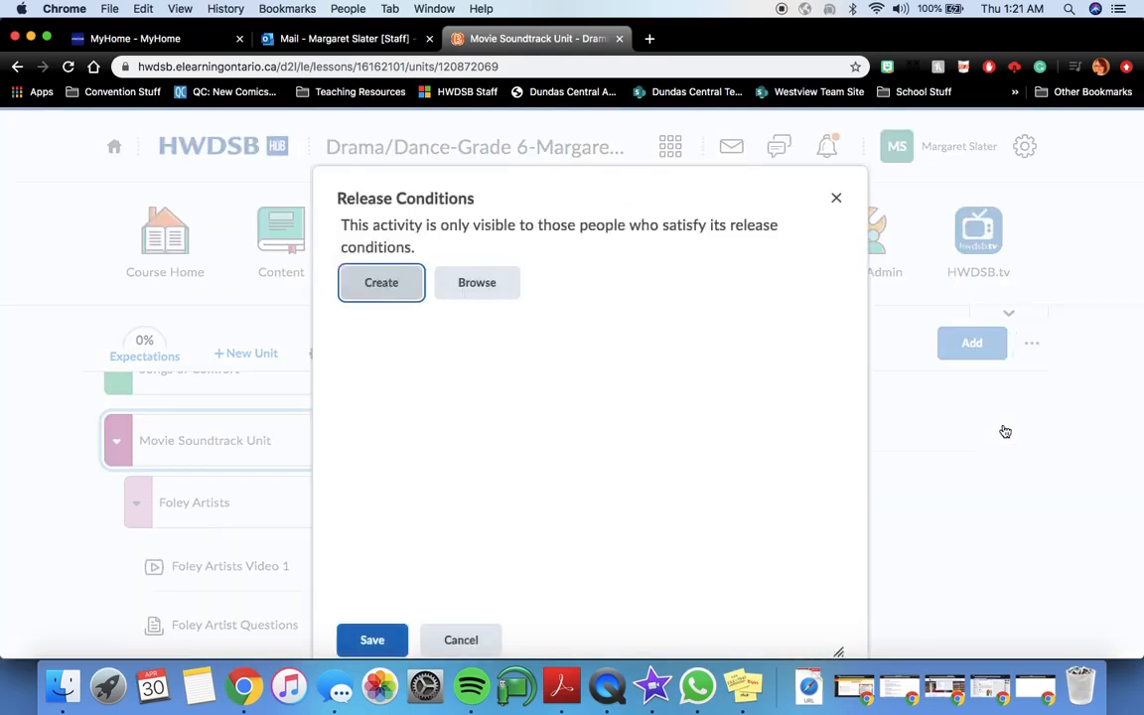
click(377, 287)
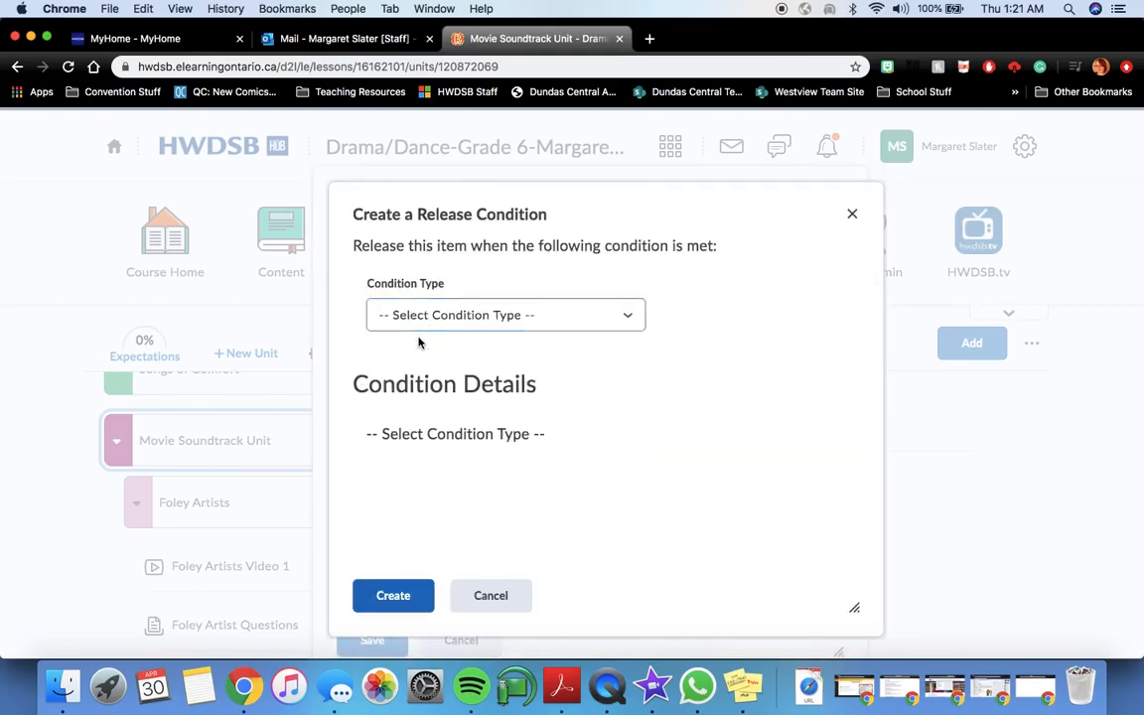
click(417, 316)
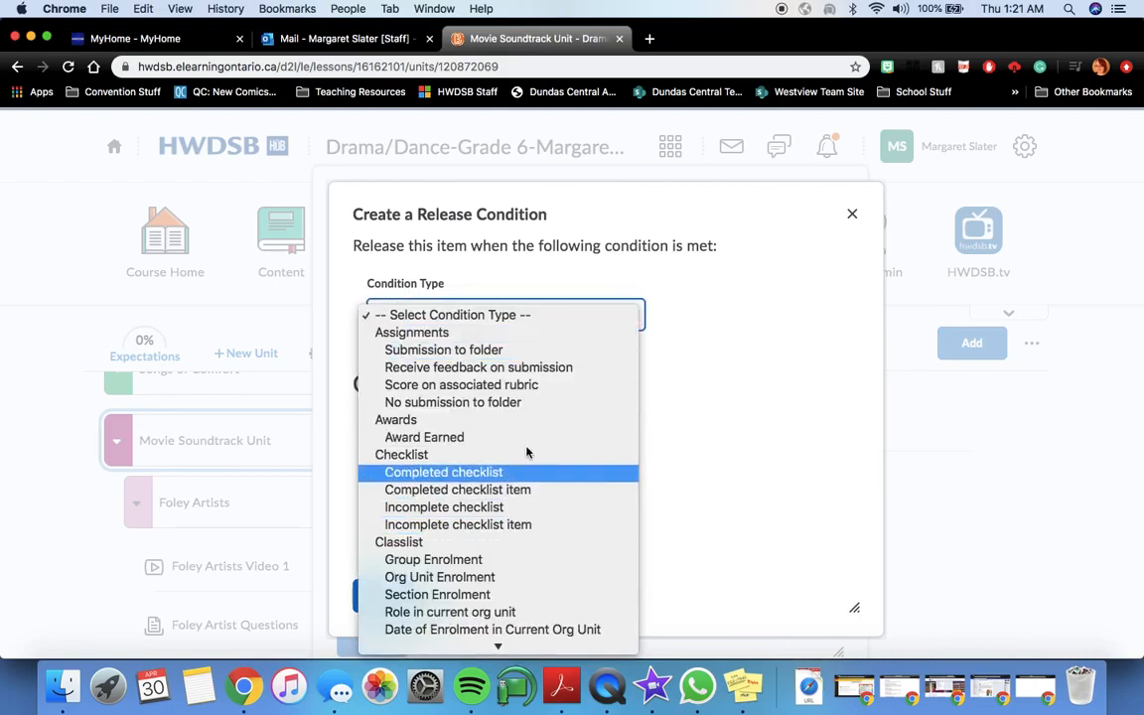
scroll(501, 472, down, 3)
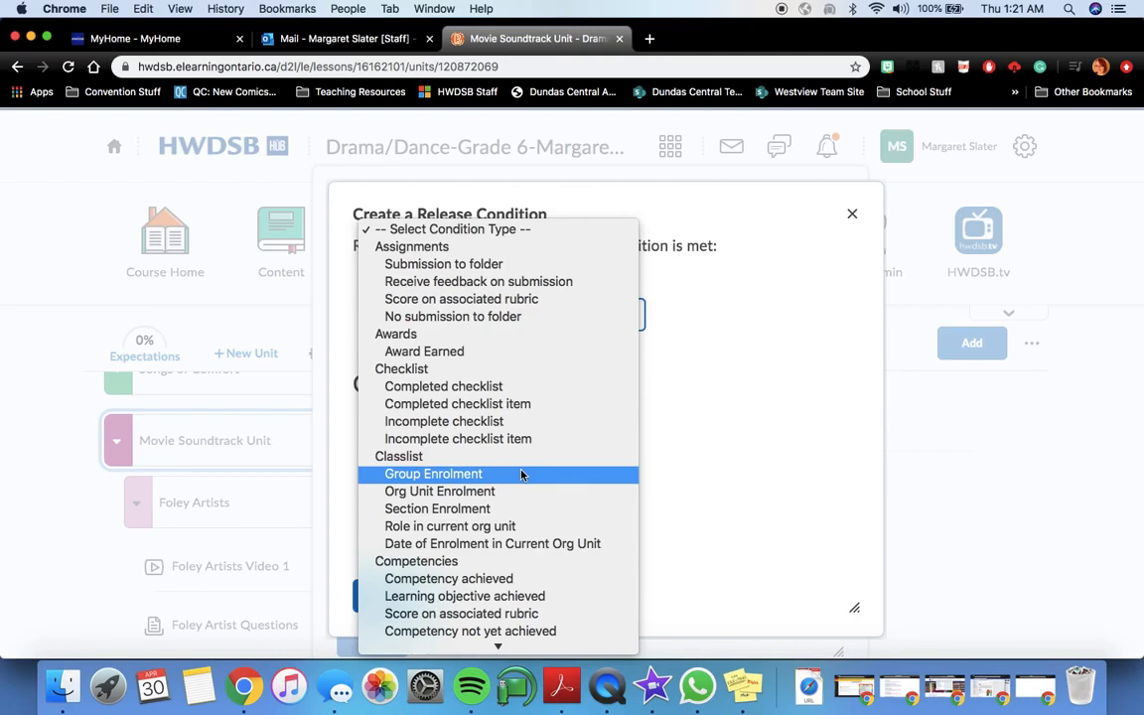
click(521, 475)
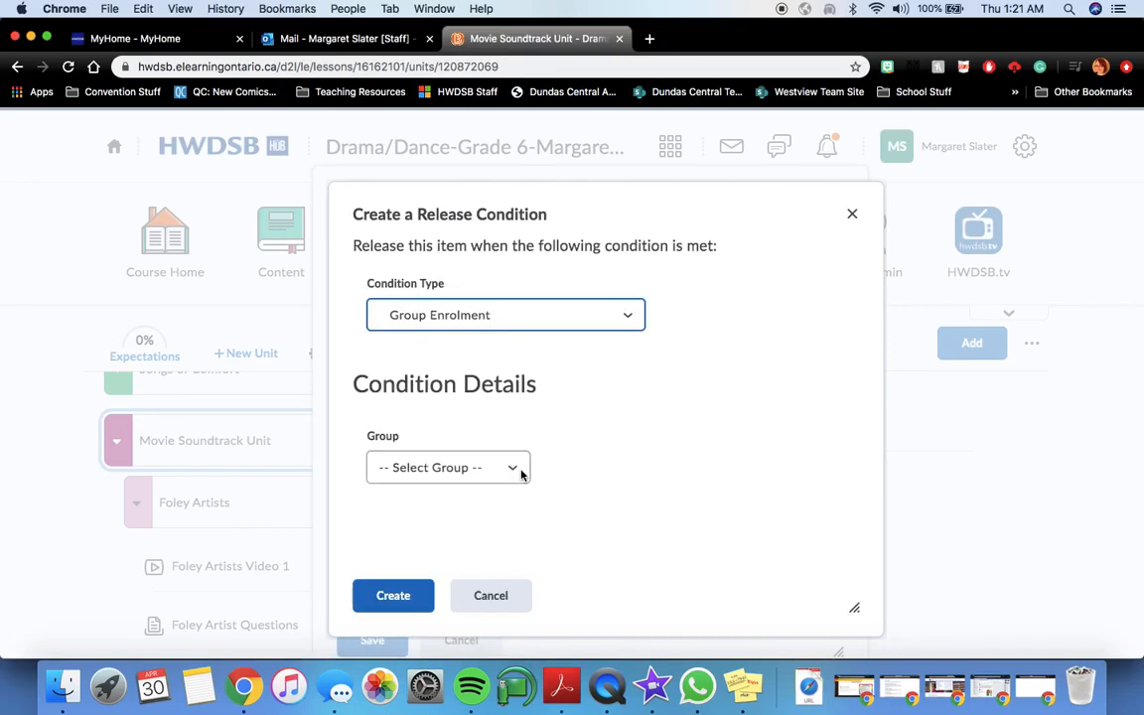
Create the condition for Group 1 of Literature Circles and save the unit's release conditions.
click(520, 469)
scroll(520, 474, down, 3)
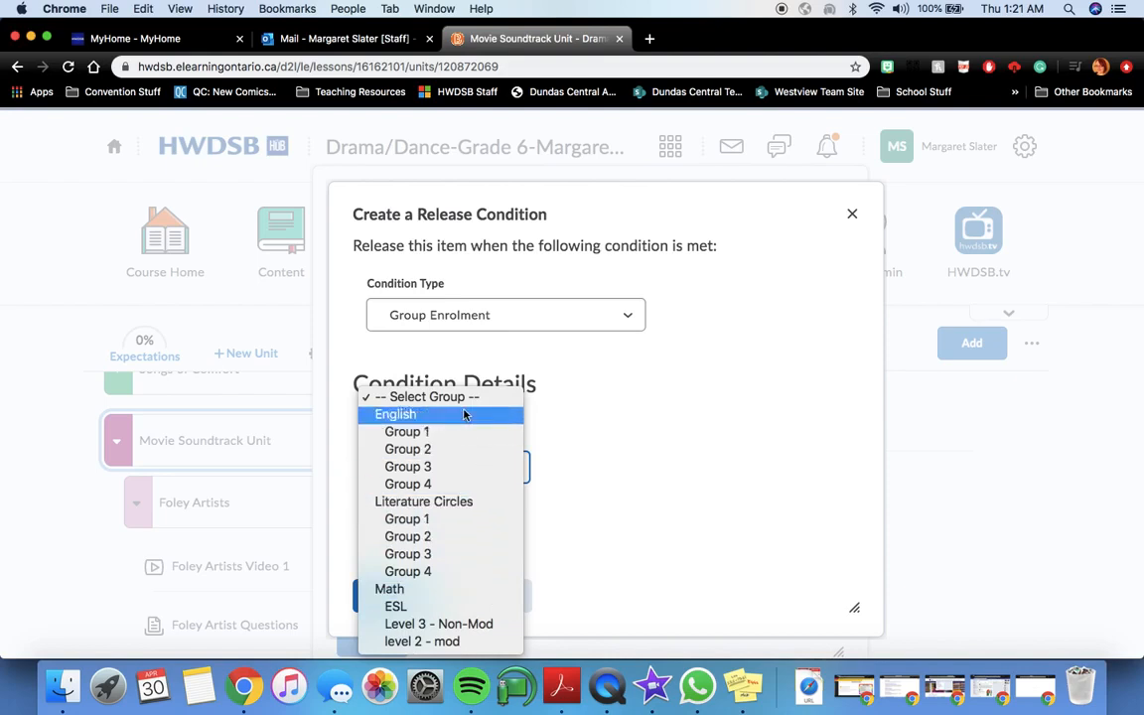
click(454, 520)
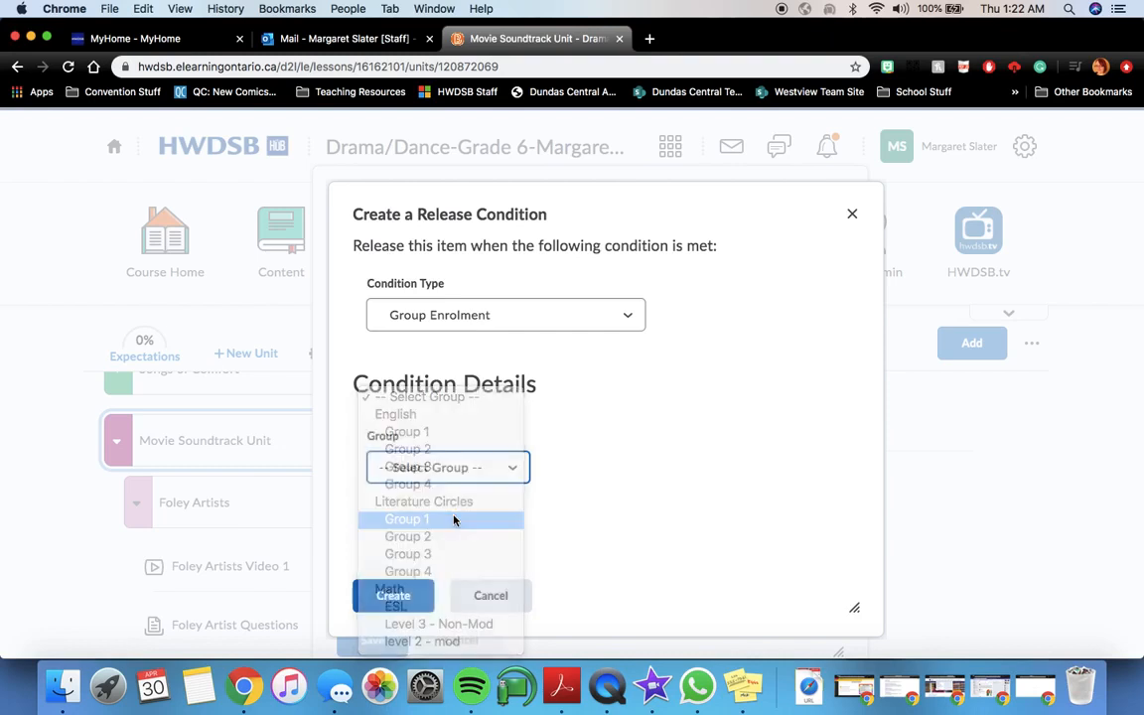
click(415, 596)
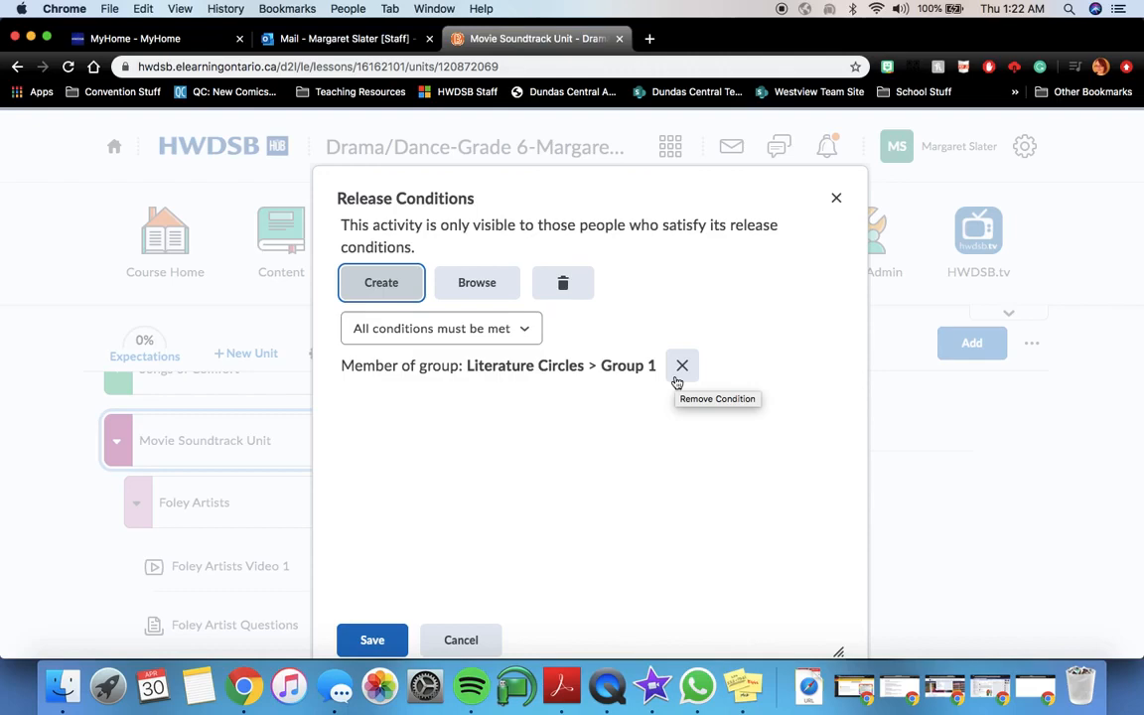
click(371, 640)
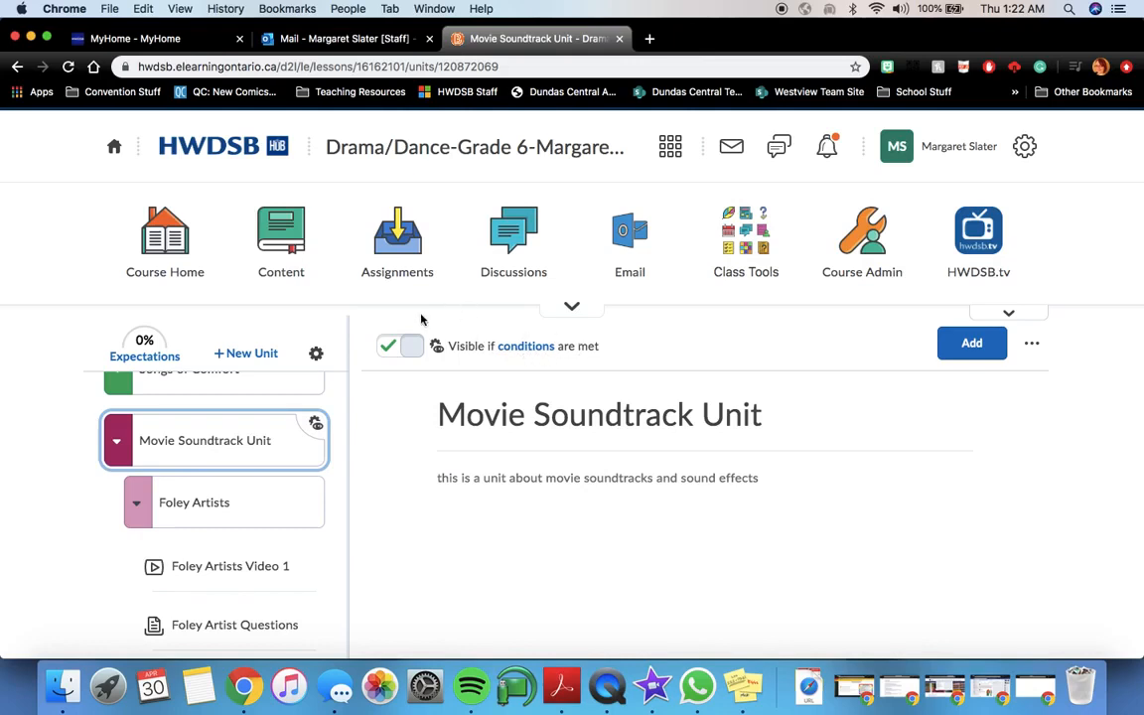
Switch the Movie Soundtrack Unit's visibility to hidden and check where its release conditions can be reached.
click(409, 345)
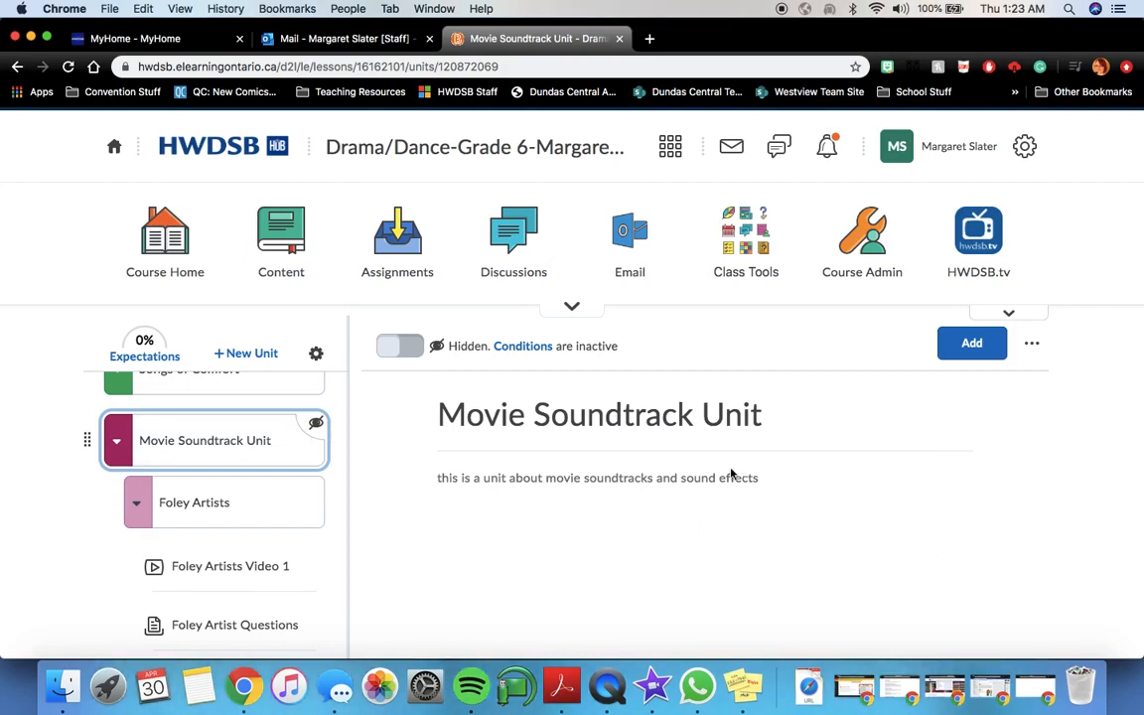
click(1031, 342)
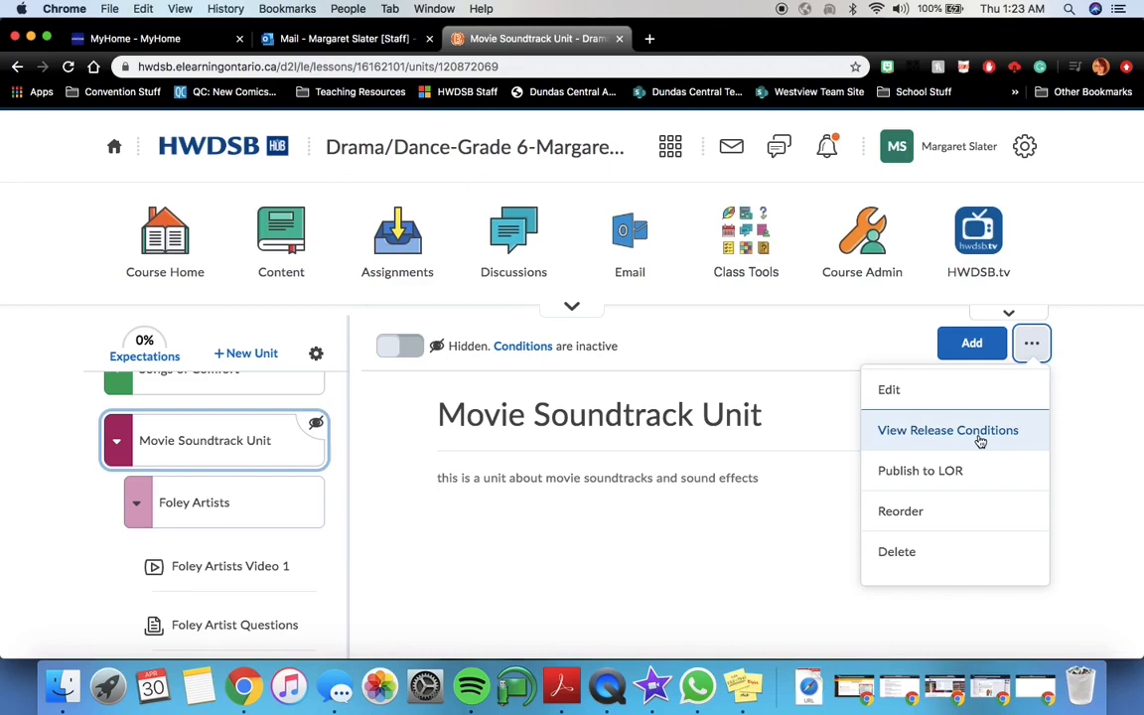
click(819, 497)
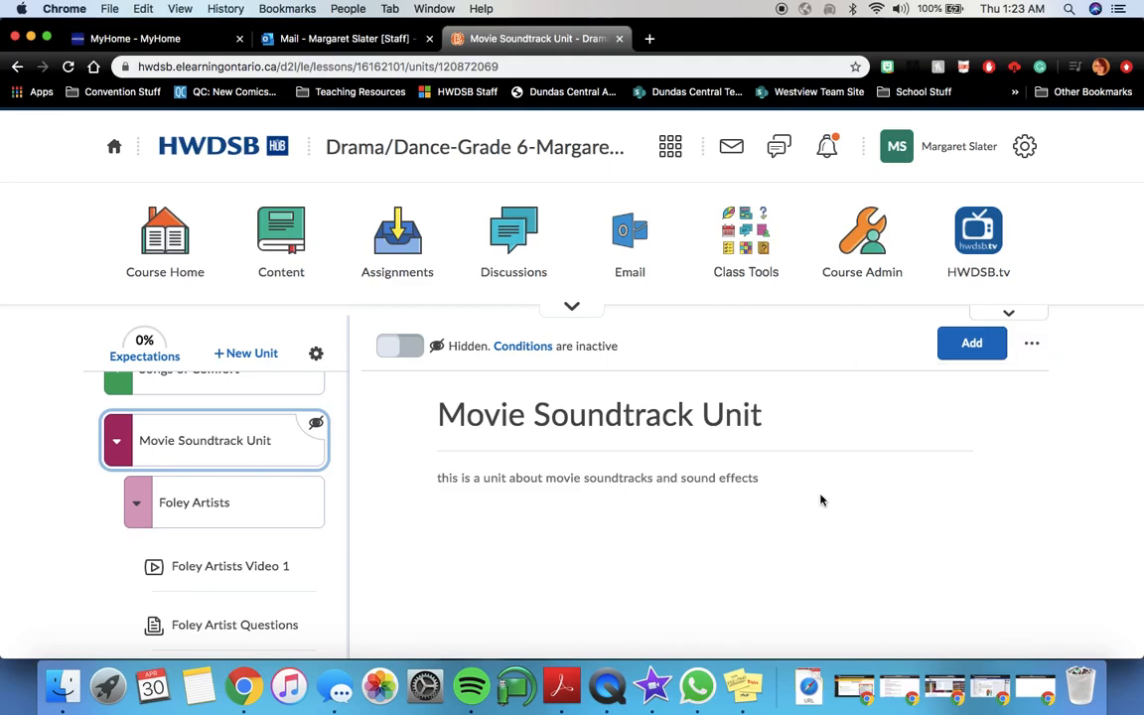